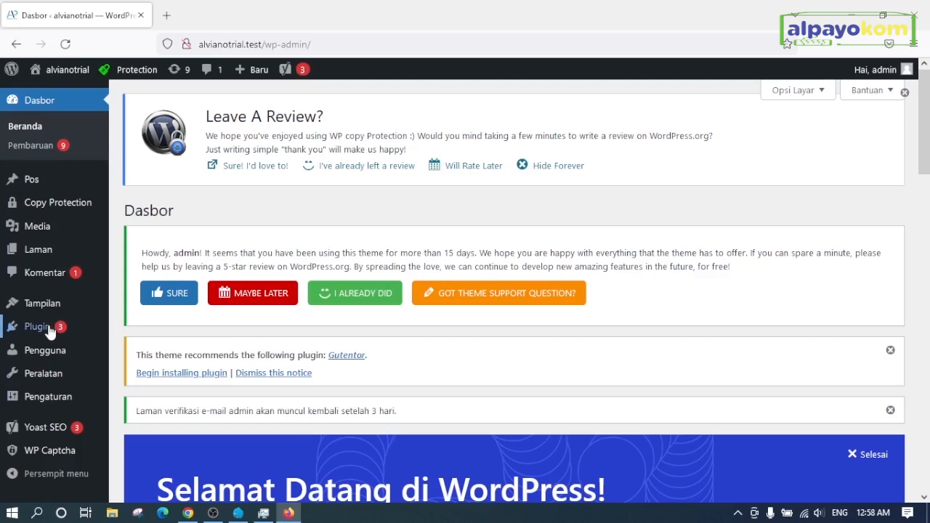
- Open the page for adding new plugins and search the plugin directory for "share social media"
mouse_move(40, 328)
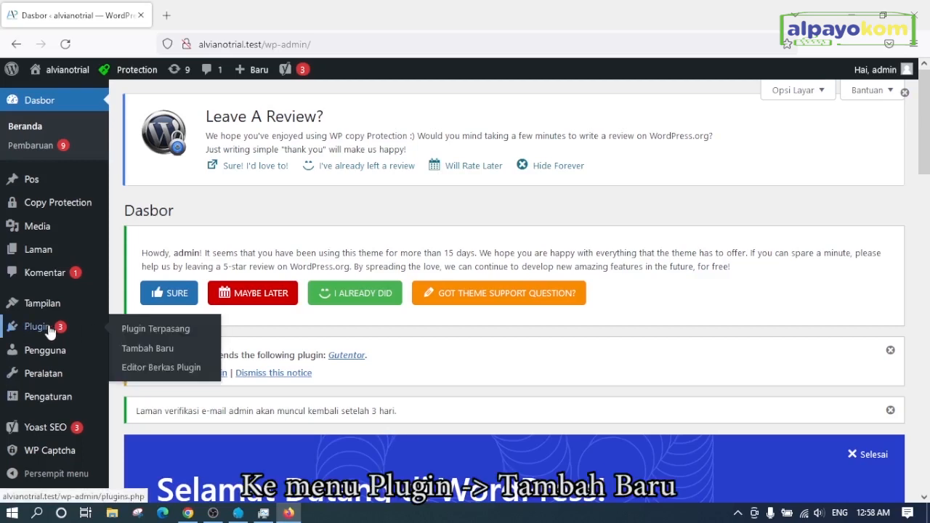
left_click(163, 349)
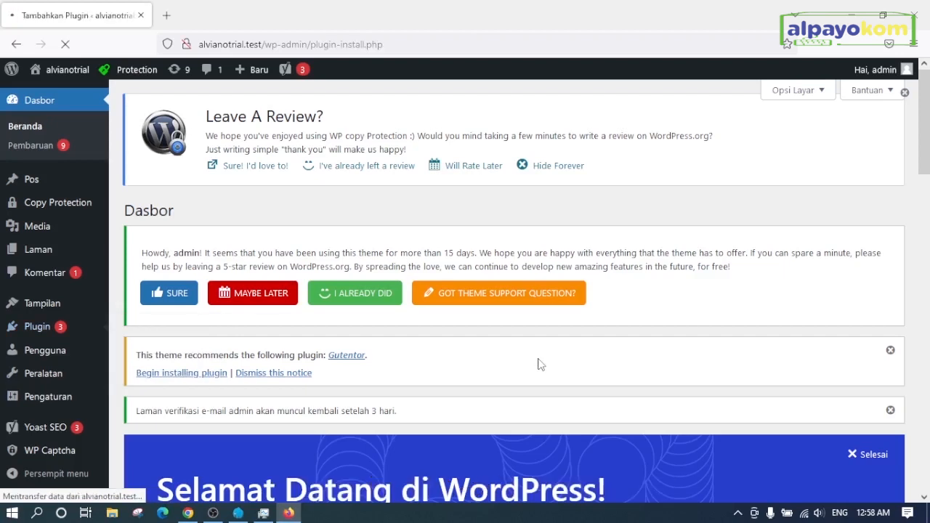
scroll(712, 350, "down", 1)
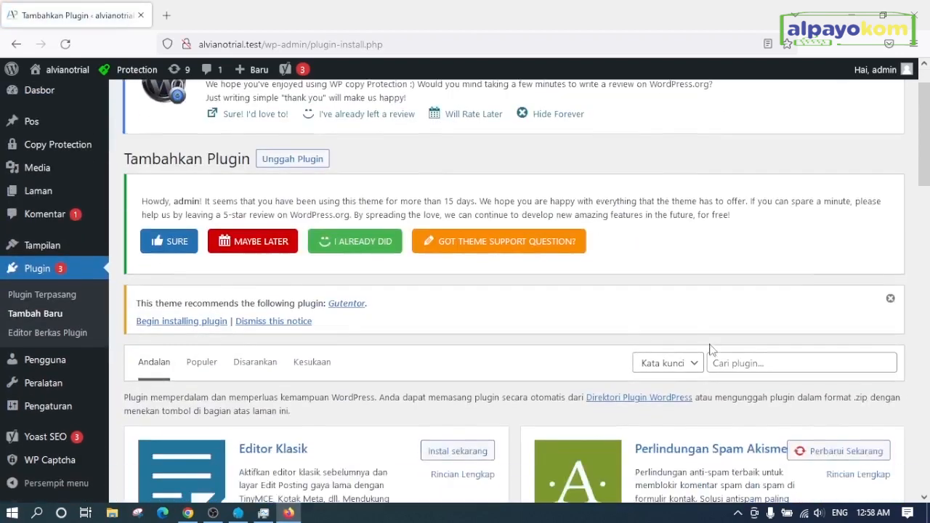
scroll(712, 350, "down", 3)
left_click(776, 207)
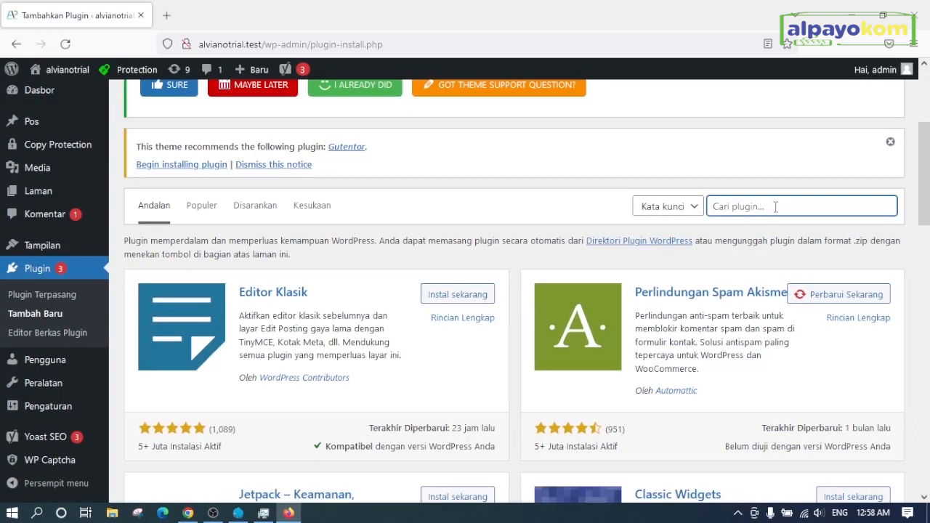
type("share")
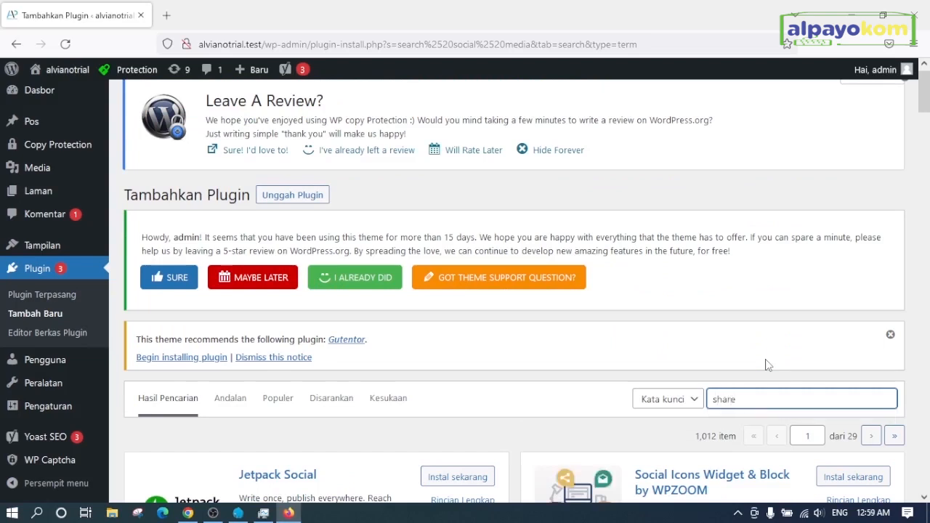
type(" social media")
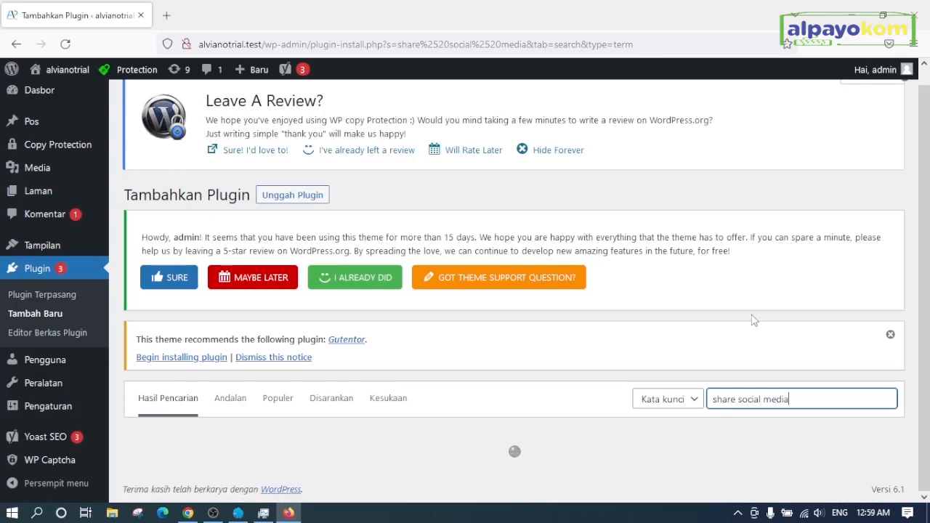
- Browse the social media sharing plugins in the search results and return to AddToAny Share Buttons
scroll(756, 295, "down", 2)
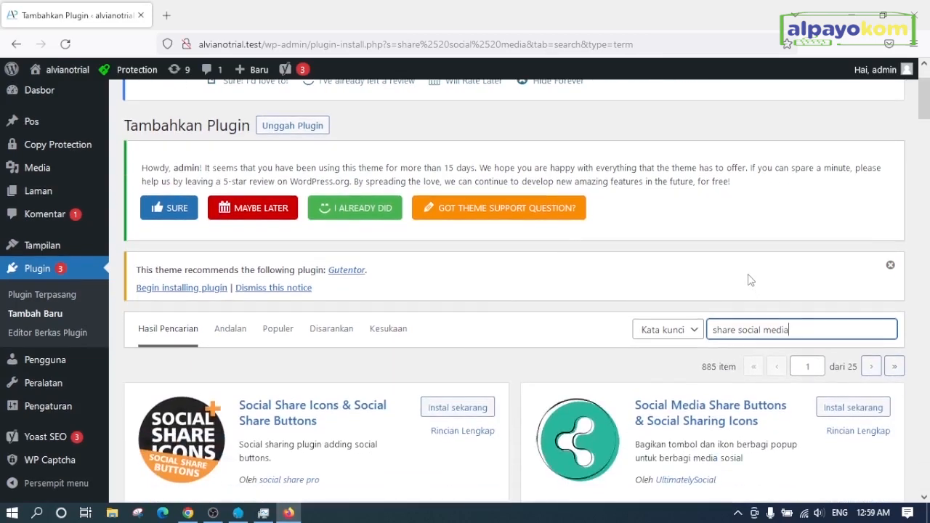
scroll(749, 276, "down", 5)
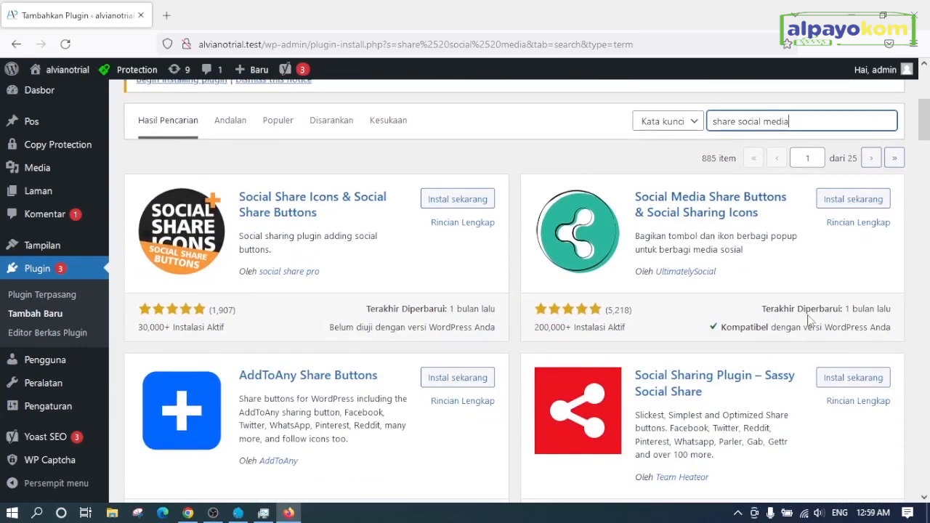
scroll(775, 321, "down", 2)
scroll(757, 316, "down", 3)
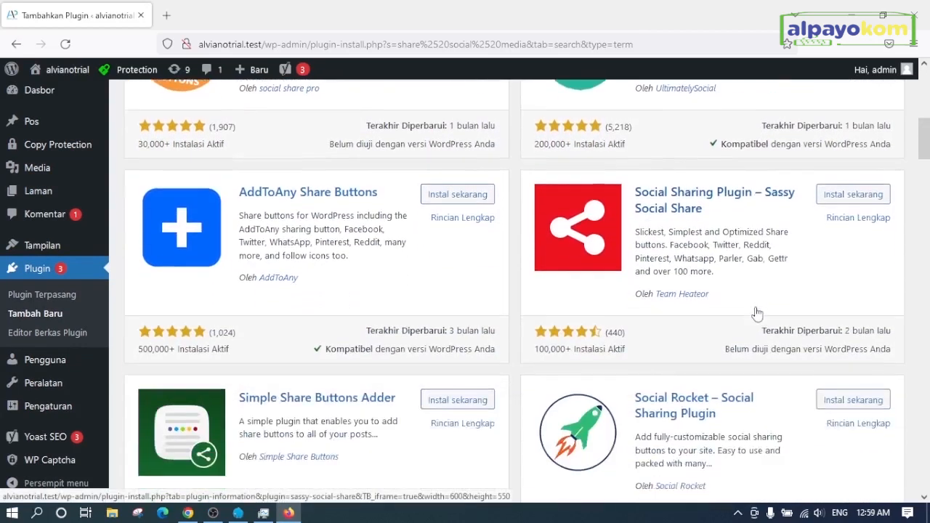
scroll(536, 322, "down", 5)
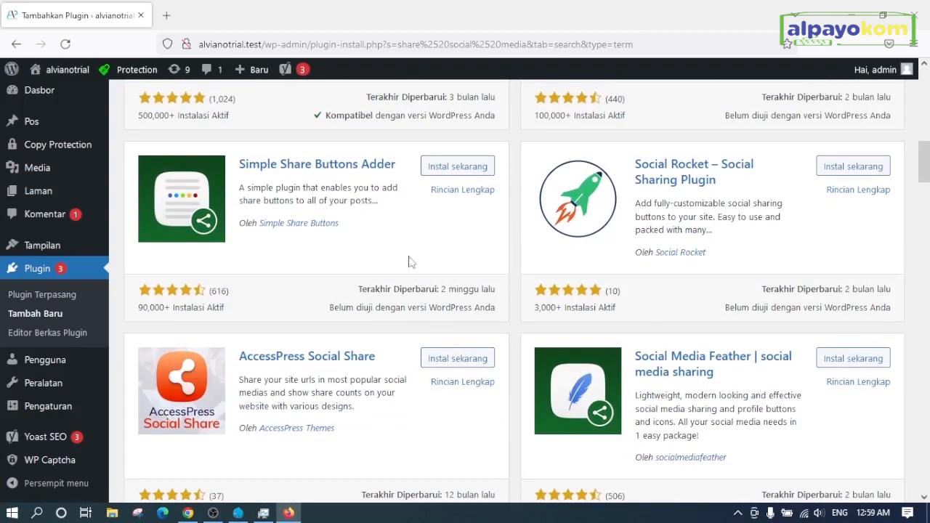
scroll(617, 240, "down", 4)
scroll(617, 242, "up", 4)
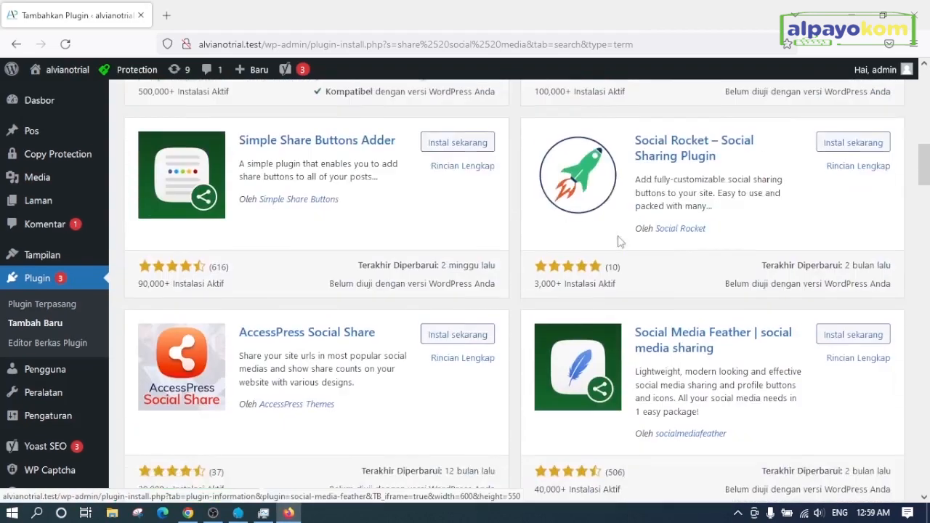
scroll(372, 372, "down", 7)
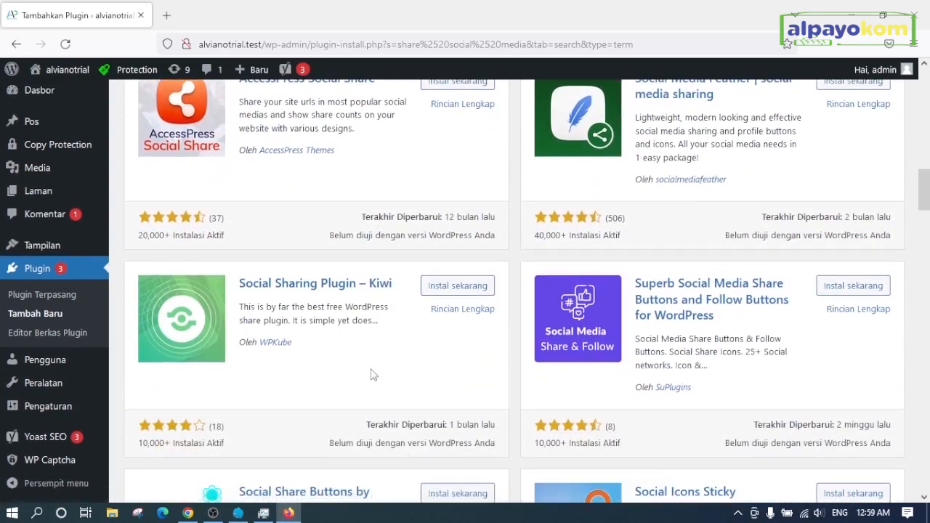
scroll(372, 372, "down", 9)
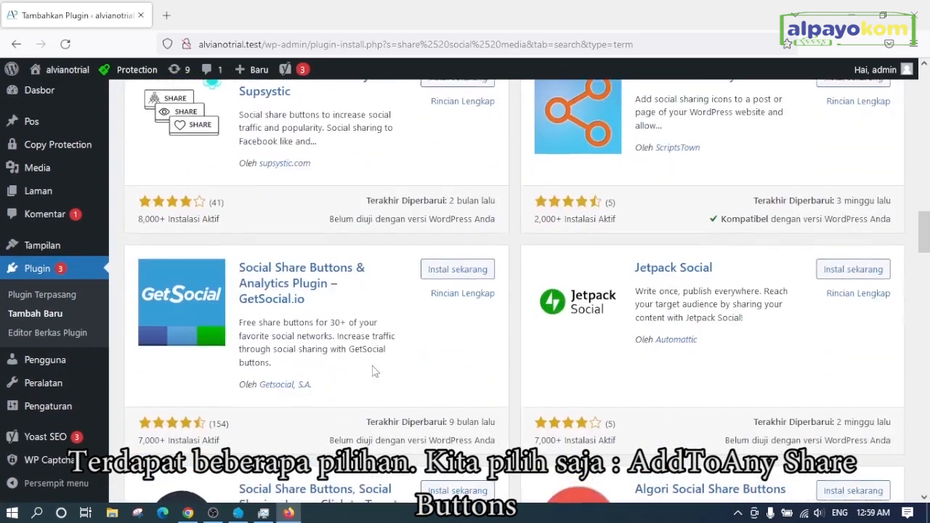
scroll(621, 404, "up", 20)
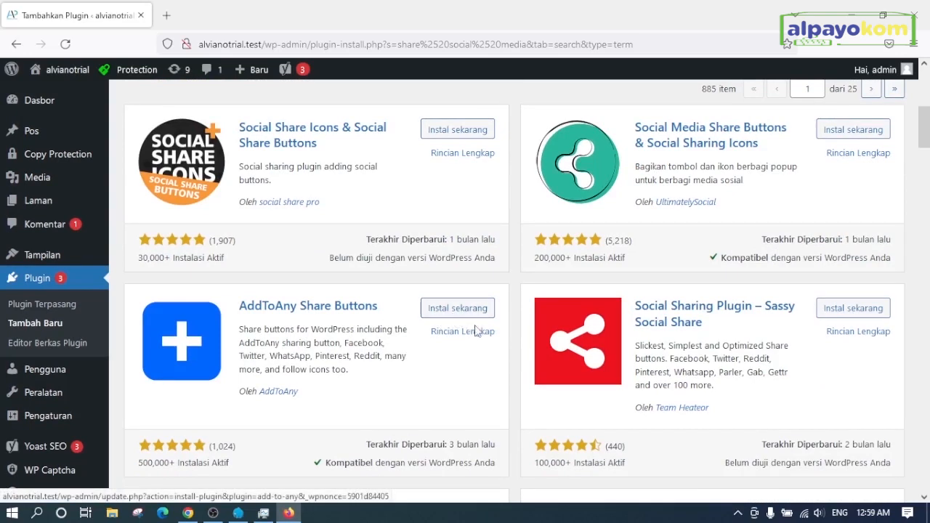
- Open the full details of AddToAny Share Buttons and read through the plugin's description
left_click(450, 332)
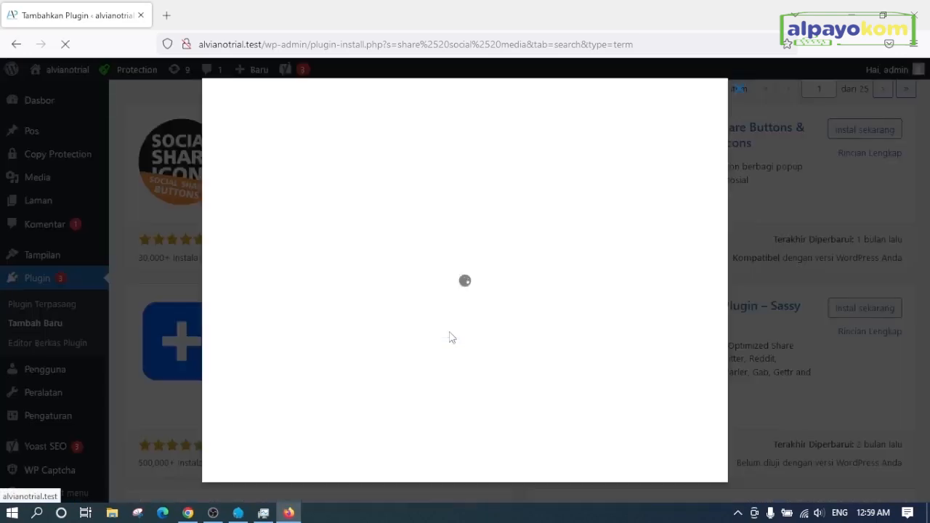
scroll(436, 291, "down", 5)
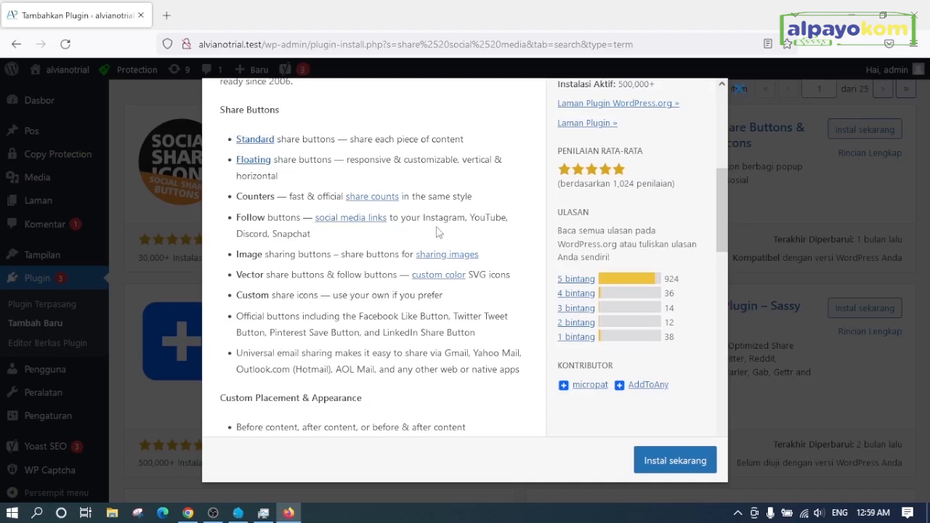
scroll(324, 327, "down", 2)
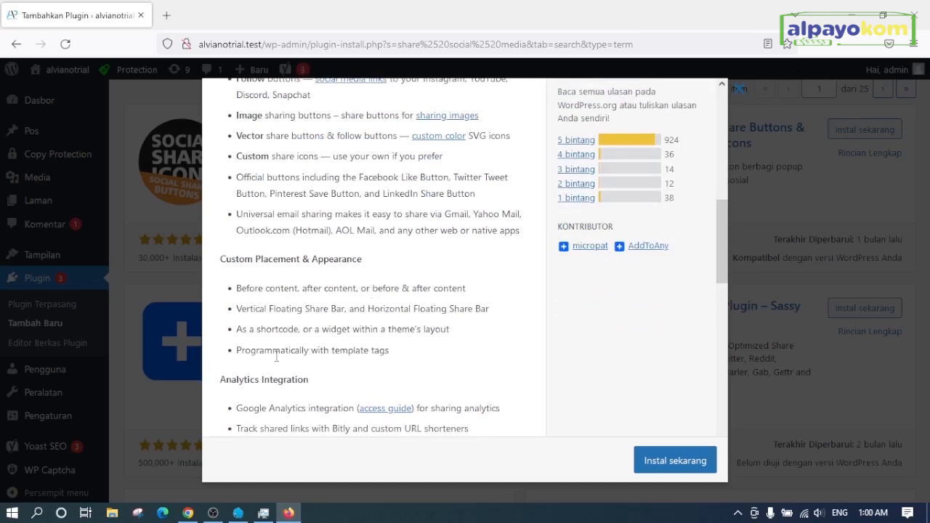
scroll(354, 352, "down", 2)
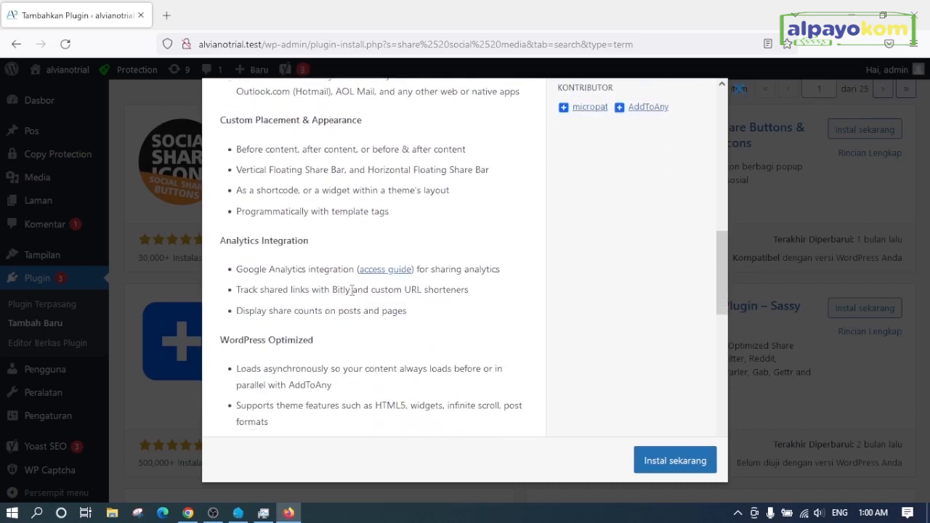
scroll(283, 400, "down", 2)
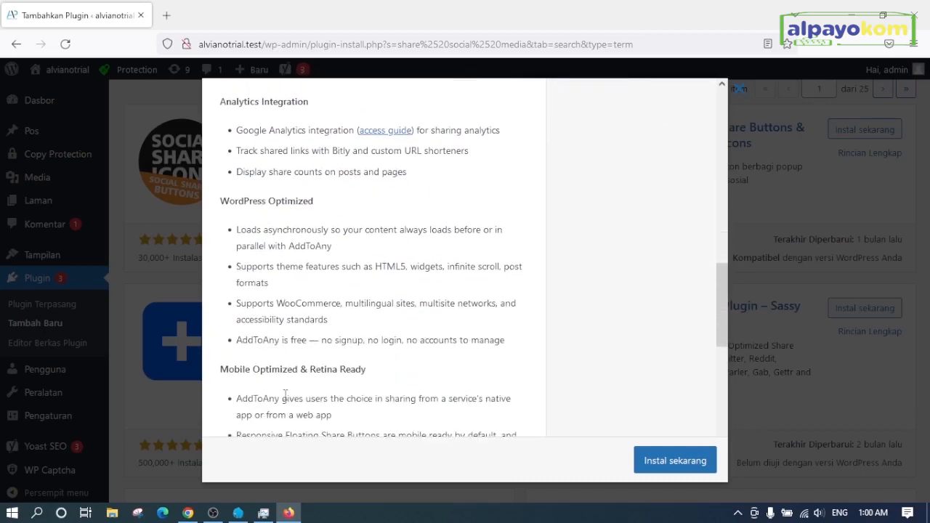
scroll(285, 396, "down", 6)
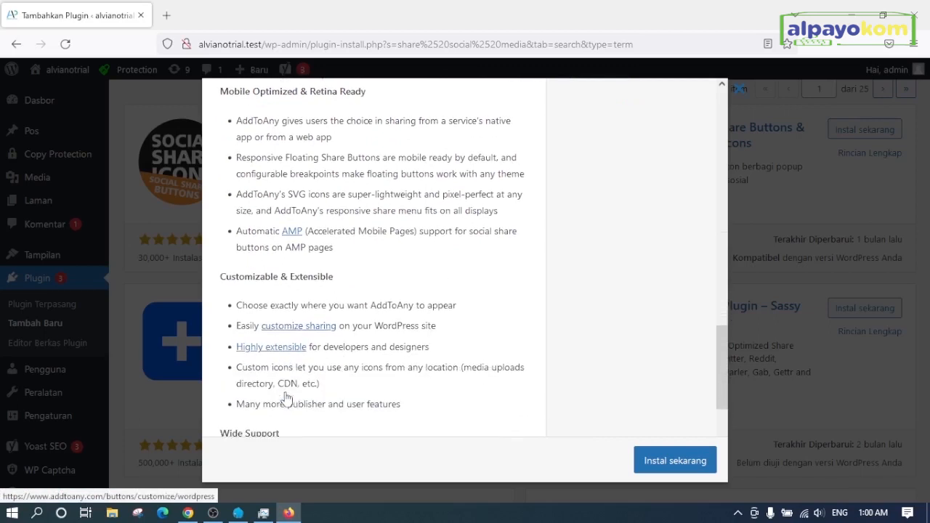
scroll(288, 398, "down", 1)
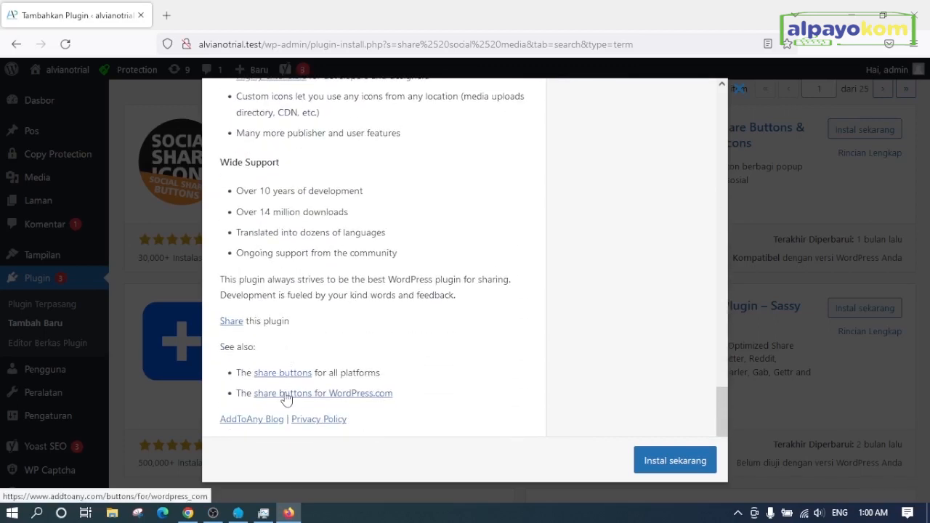
scroll(287, 398, "up", 15)
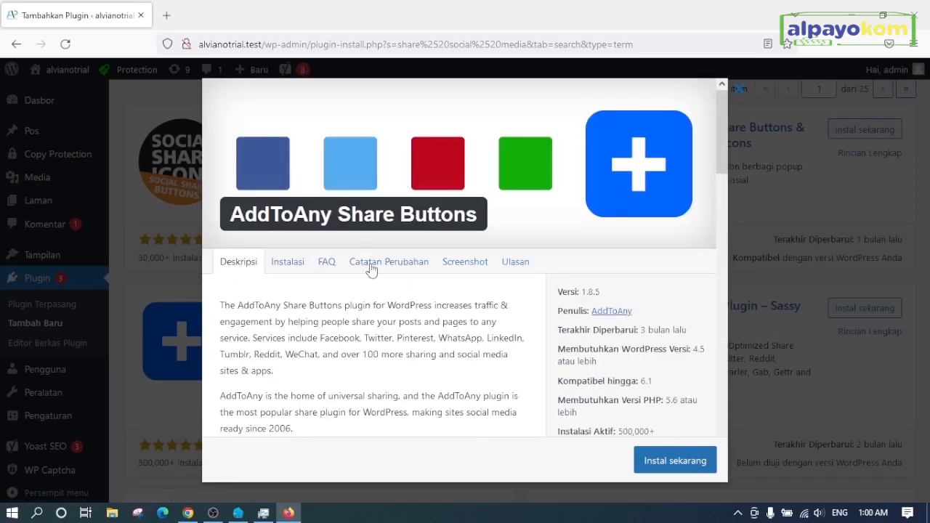
- Look through the screenshots of AddToAny Share Buttons and close the plugin's details
left_click(481, 267)
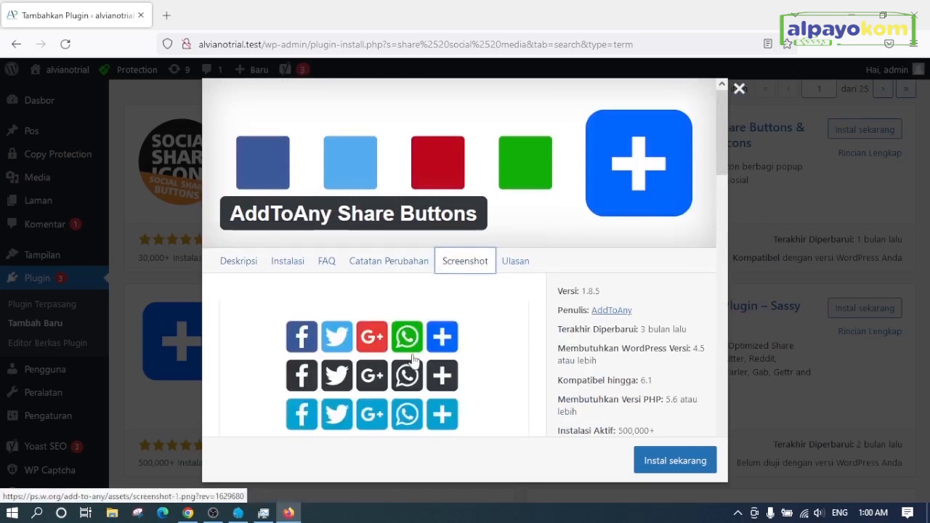
scroll(410, 363, "down", 6)
scroll(414, 361, "down", 10)
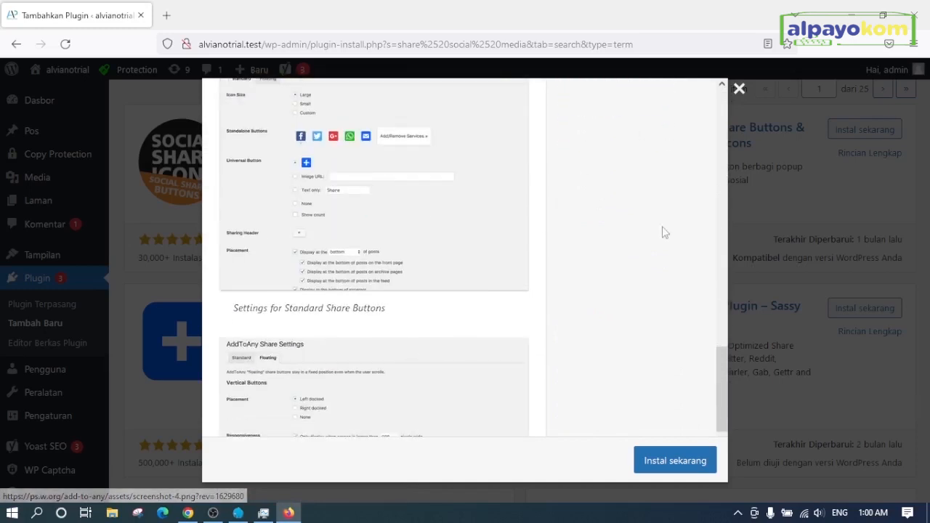
scroll(552, 386, "down", 3)
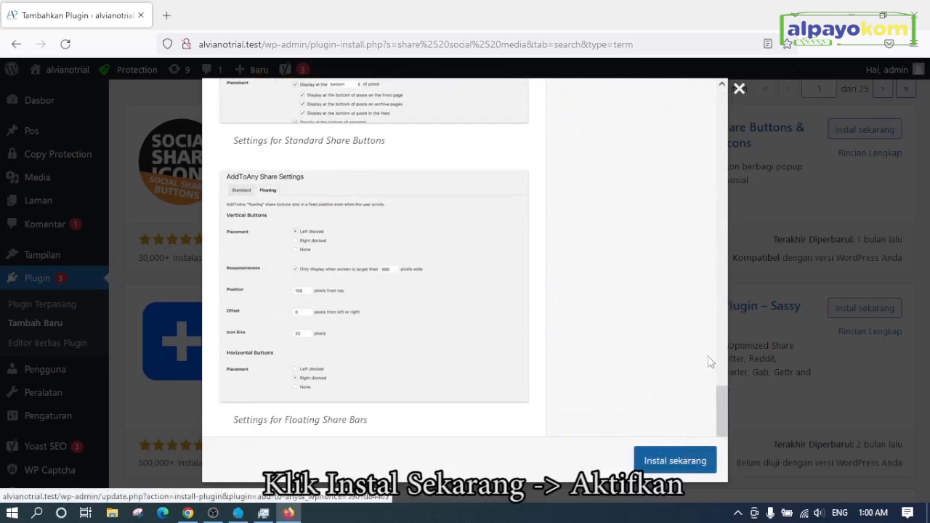
left_click(738, 102)
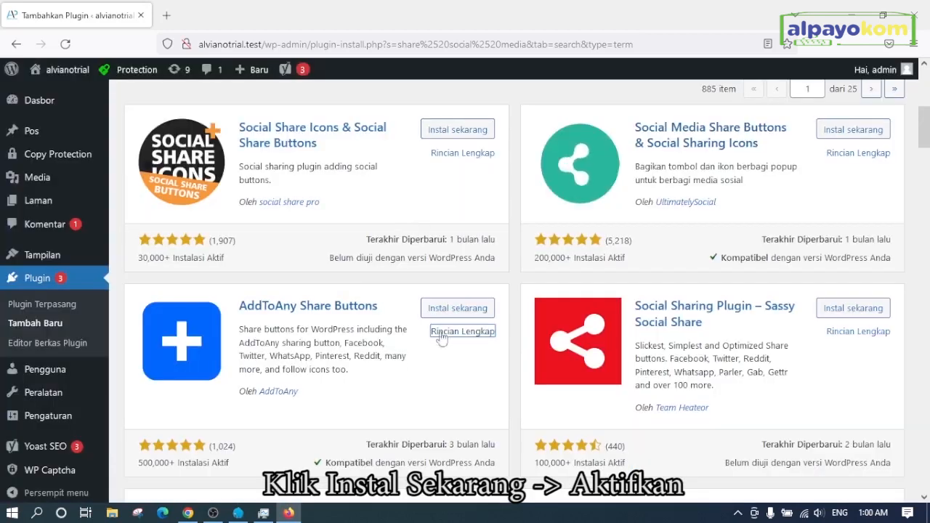
- Install and activate the AddToAny Share Buttons plugin, and dismiss its sharing settings tip
left_click(458, 309)
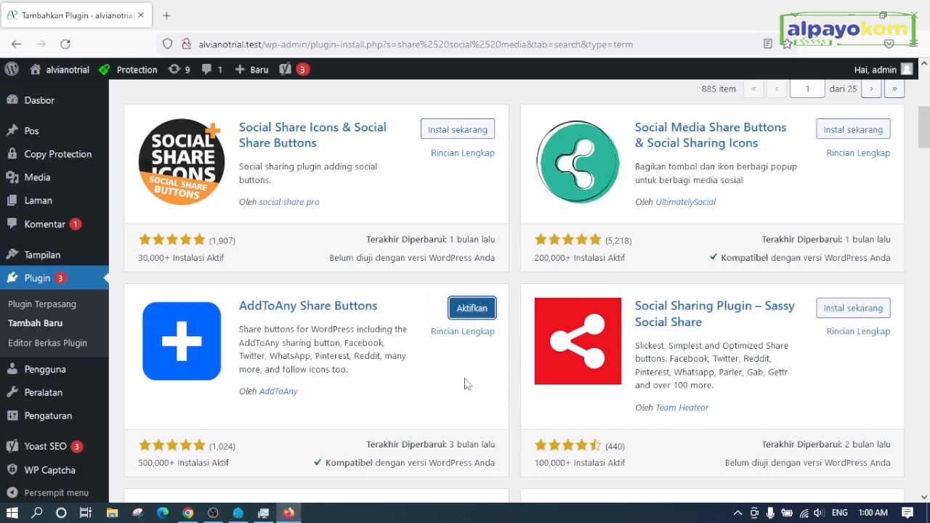
left_click(478, 311)
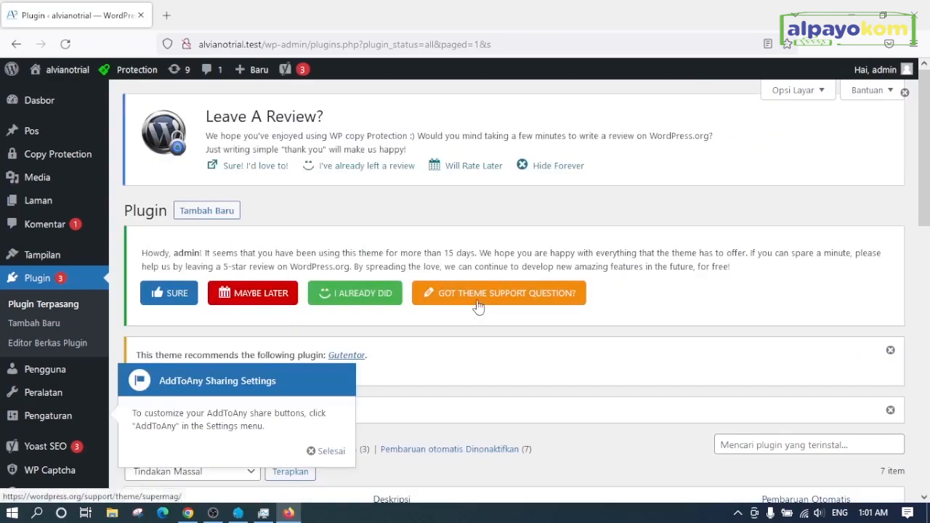
scroll(478, 307, "down", 4)
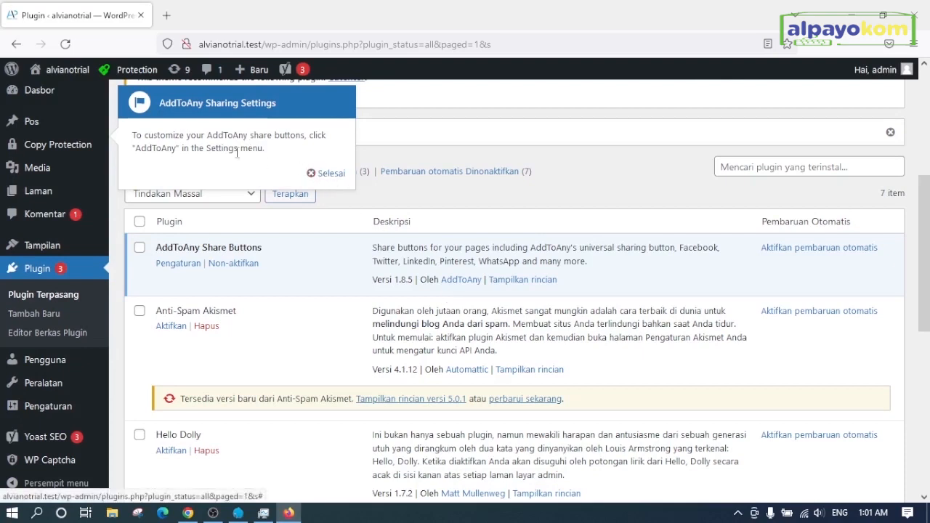
left_click(337, 176)
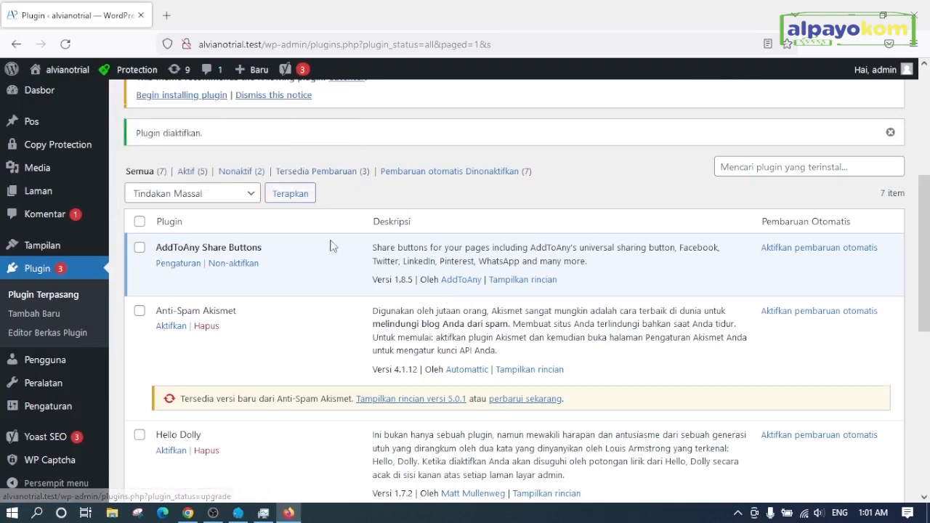
- Open the settings of AddToAny Share Buttons from the installed plugins and go to the standard share button options
scroll(282, 215, "down", 1)
scroll(282, 216, "down", 2)
scroll(245, 198, "up", 3)
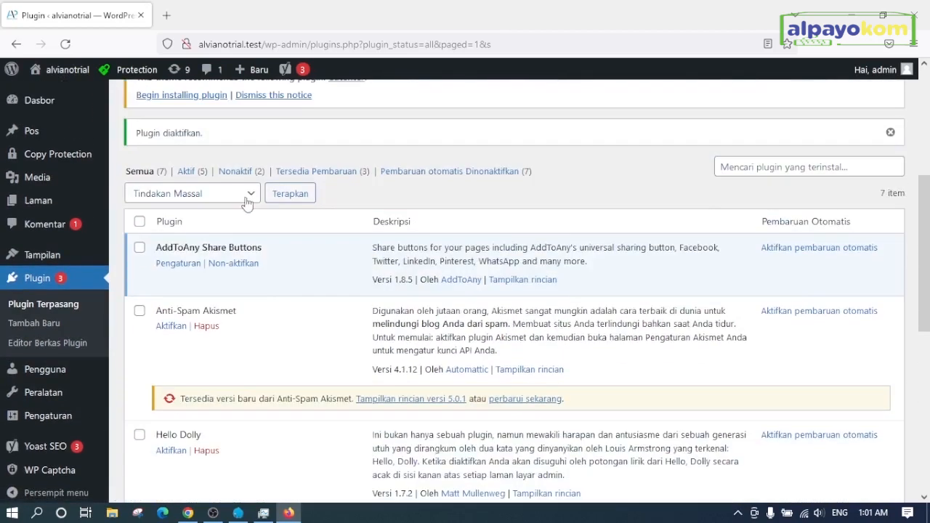
left_click(172, 266)
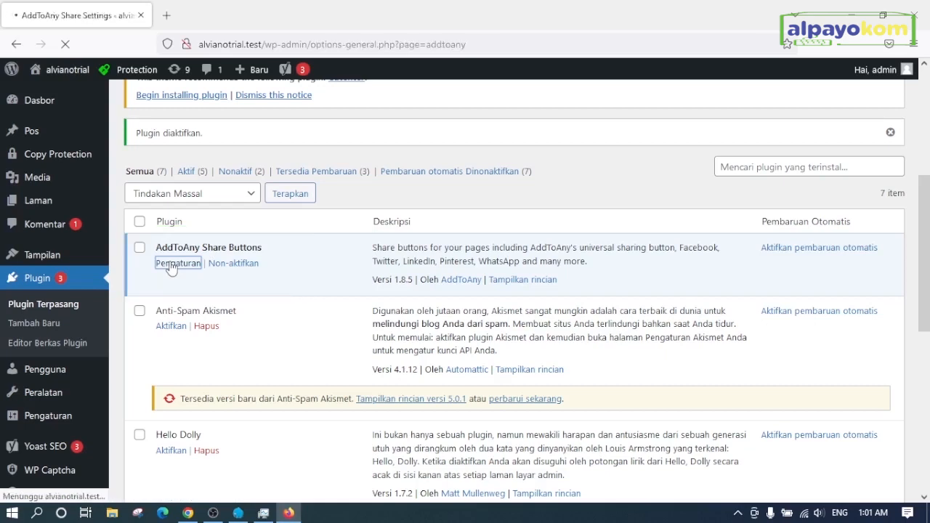
scroll(368, 316, "down", 3)
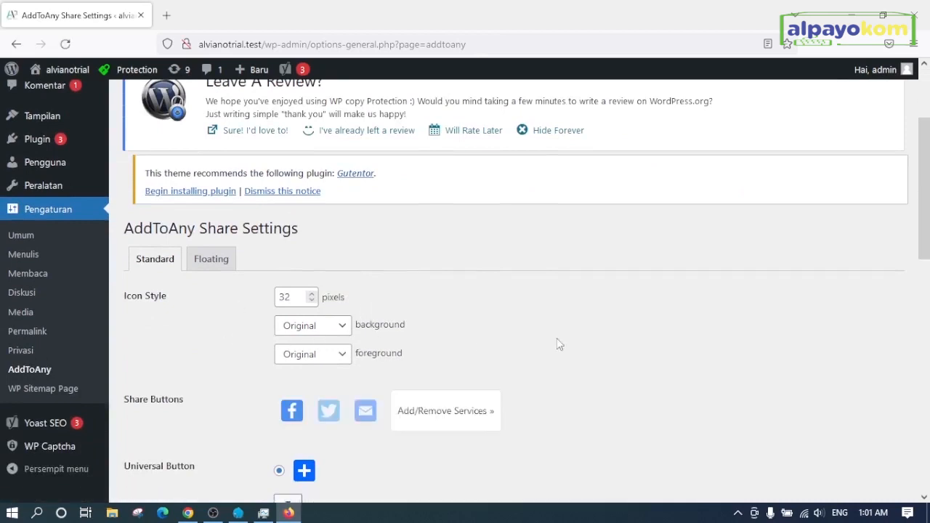
scroll(339, 306, "down", 1)
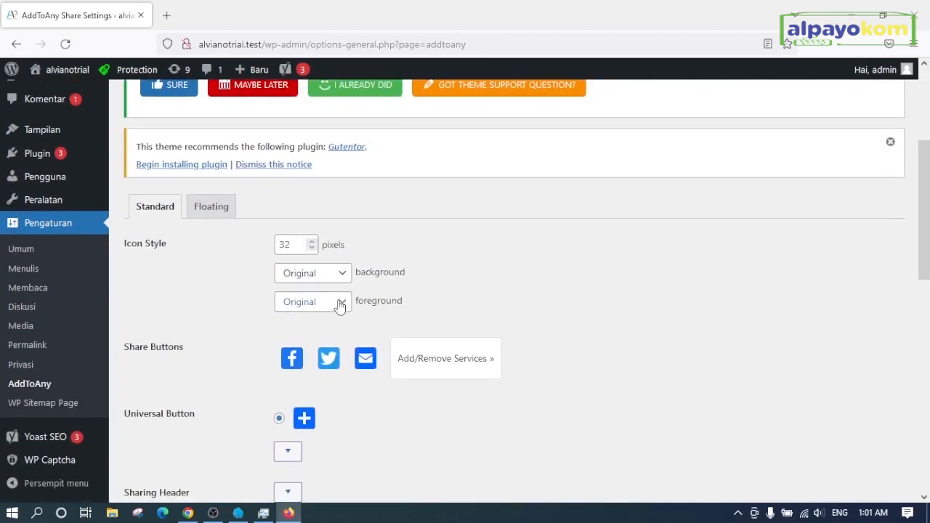
scroll(338, 306, "down", 1)
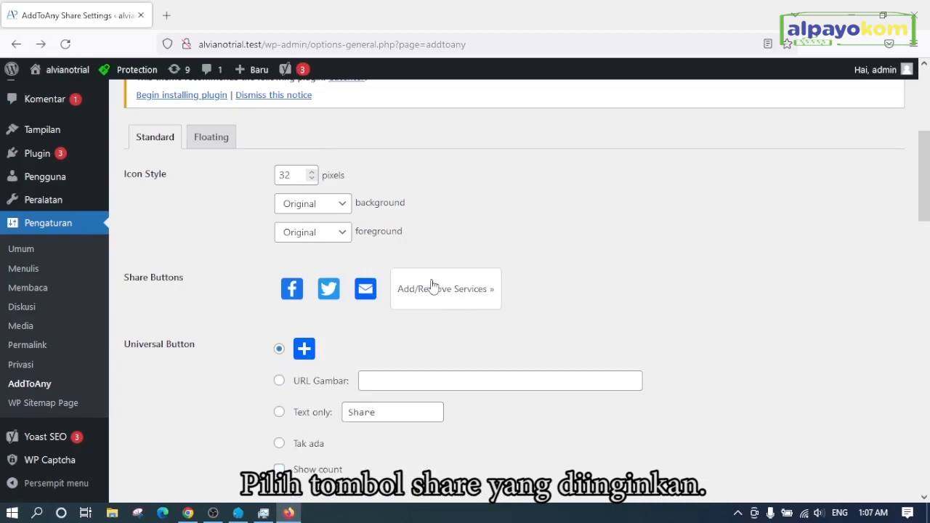
- Remove Twitter from the standard share button services and add WhatsApp and Copy Link
left_click(433, 298)
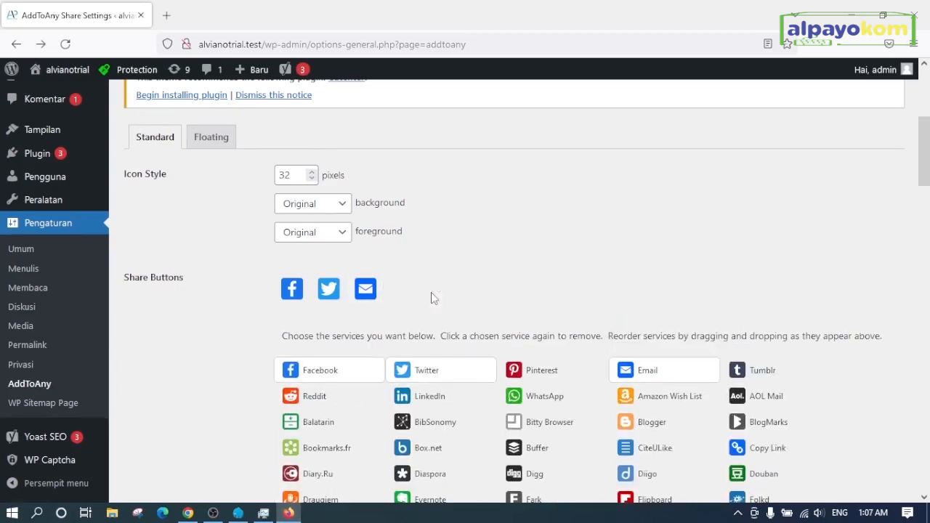
scroll(438, 295, "down", 2)
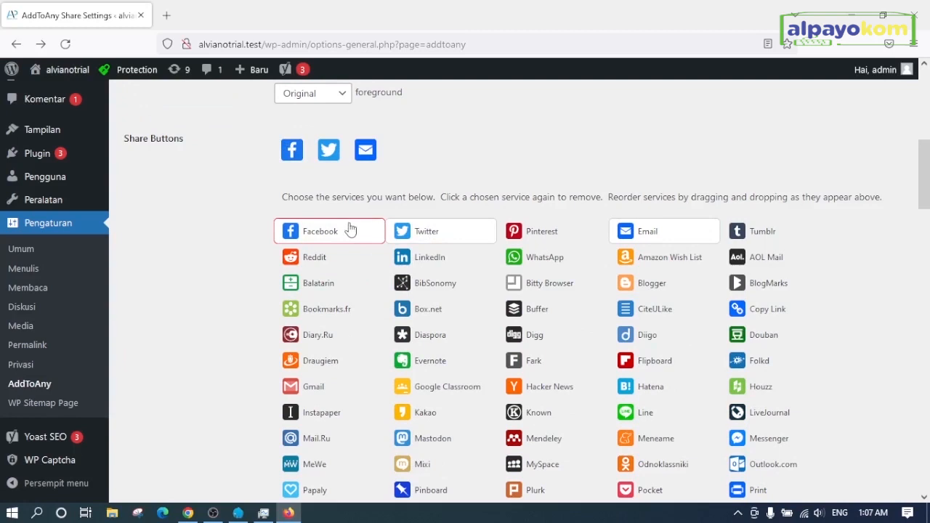
left_click(418, 233)
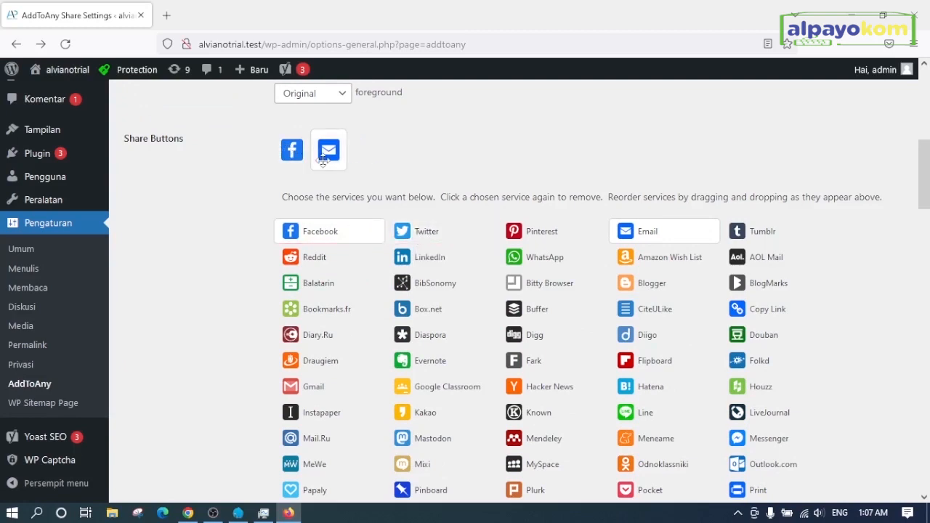
left_click(538, 266)
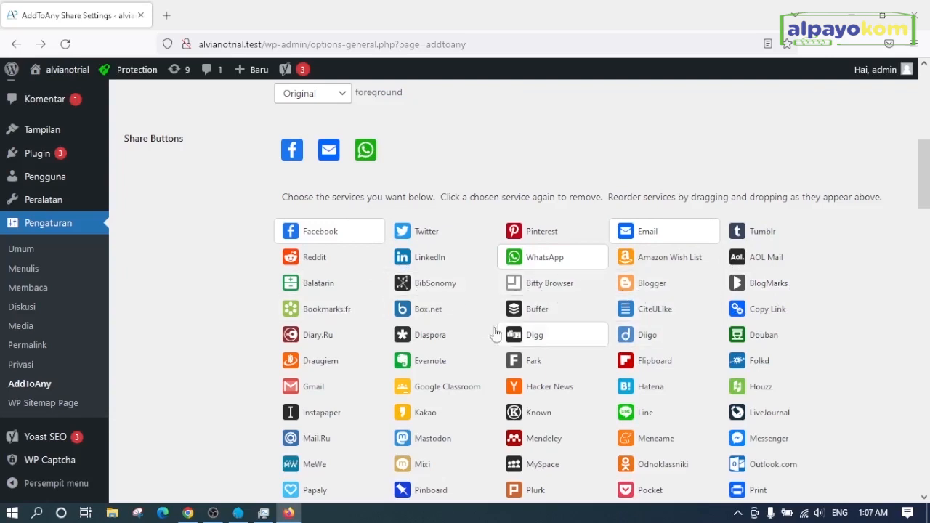
left_click(760, 321)
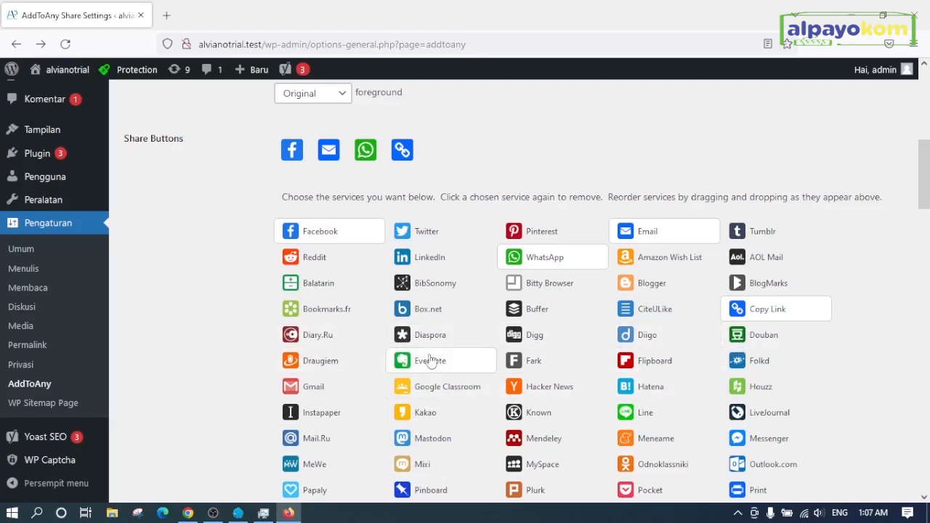
- Add Print and the Facebook Like button to the chosen share services
scroll(512, 338, "down", 2)
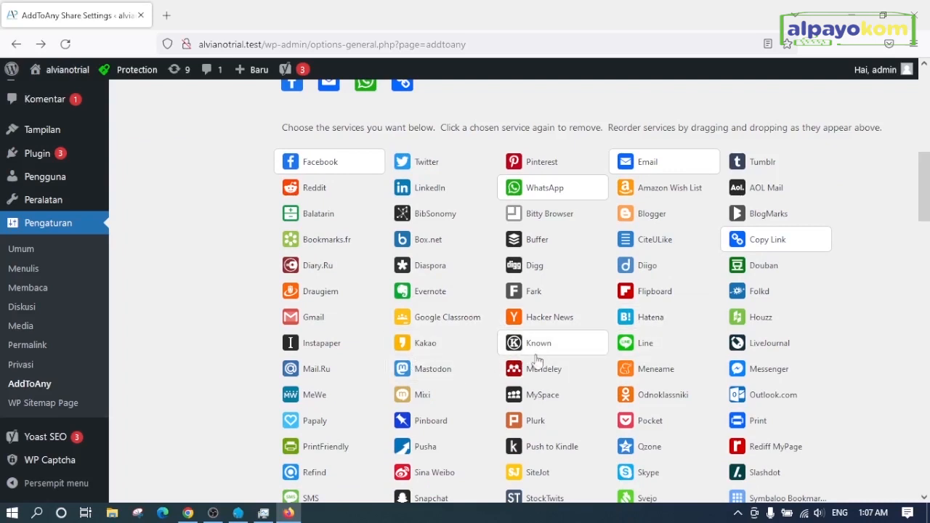
scroll(492, 374, "down", 2)
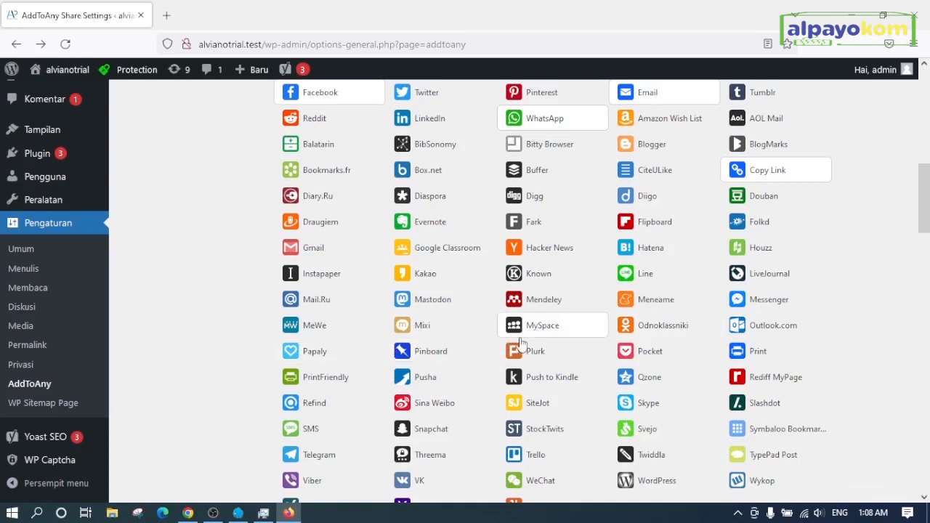
left_click(753, 352)
scroll(635, 345, "down", 2)
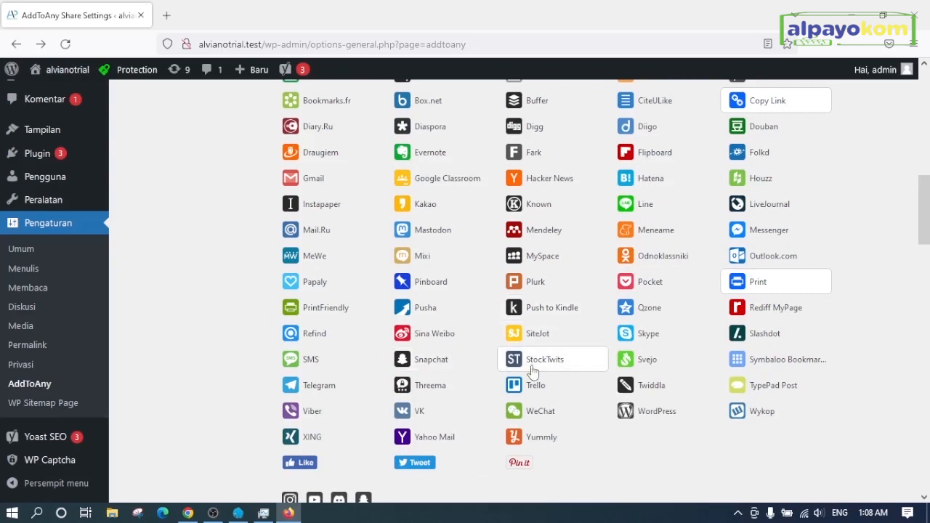
scroll(533, 371, "down", 2)
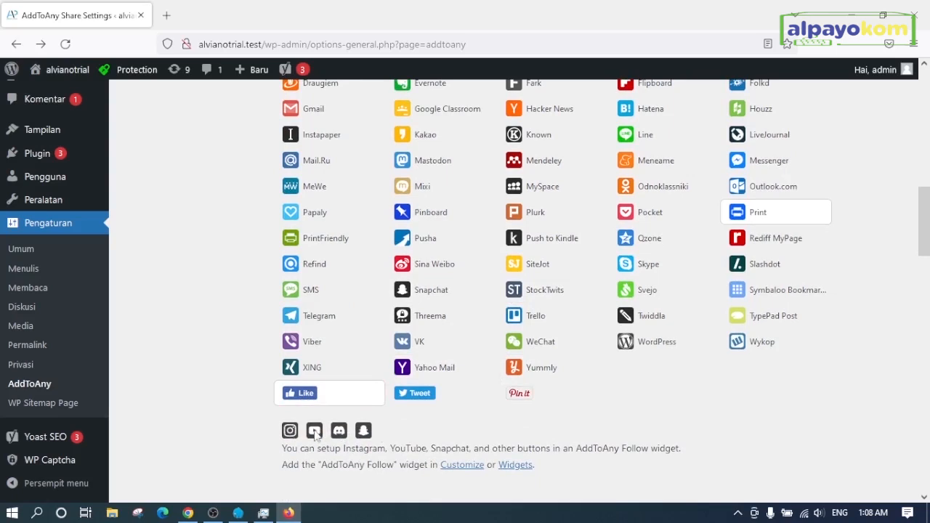
- Keep the share buttons' placement at the bottom of posts and save the AddToAny settings
scroll(565, 465, "down", 10)
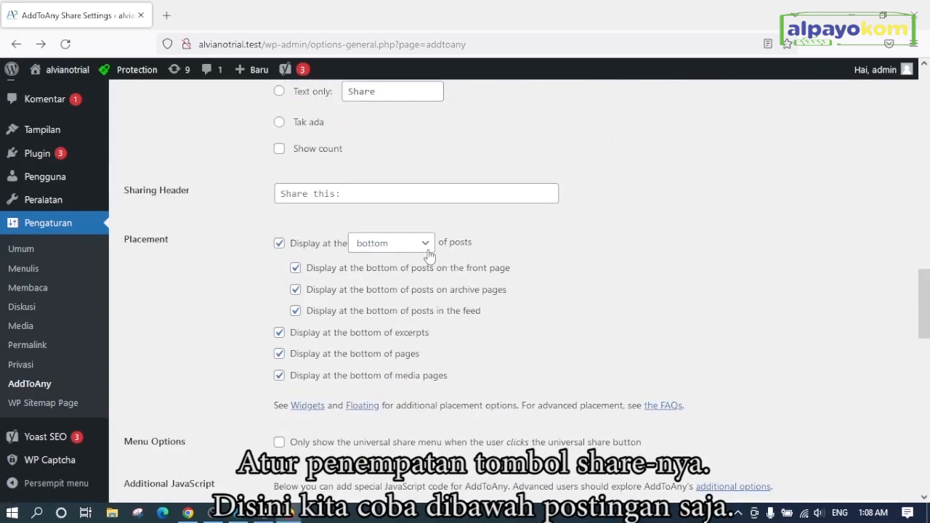
left_click(427, 247)
left_click(428, 251)
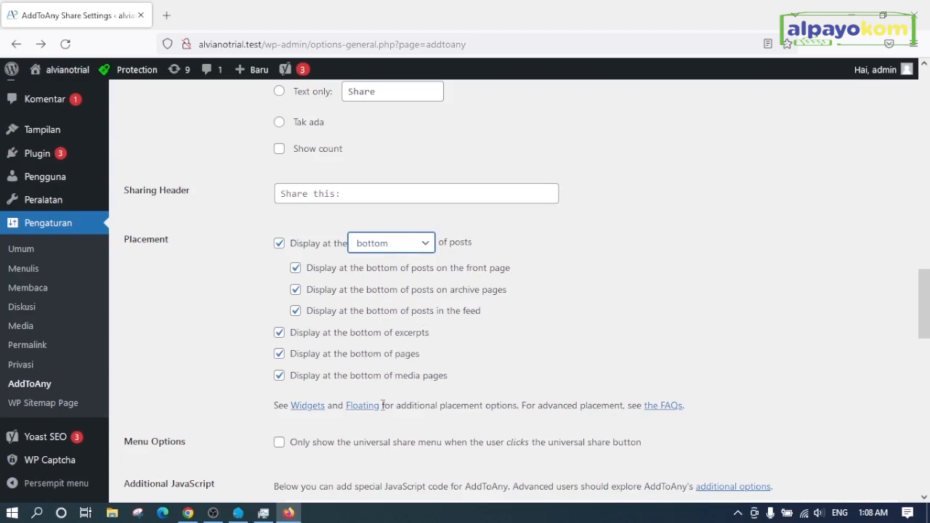
scroll(383, 404, "down", 2)
scroll(369, 393, "down", 5)
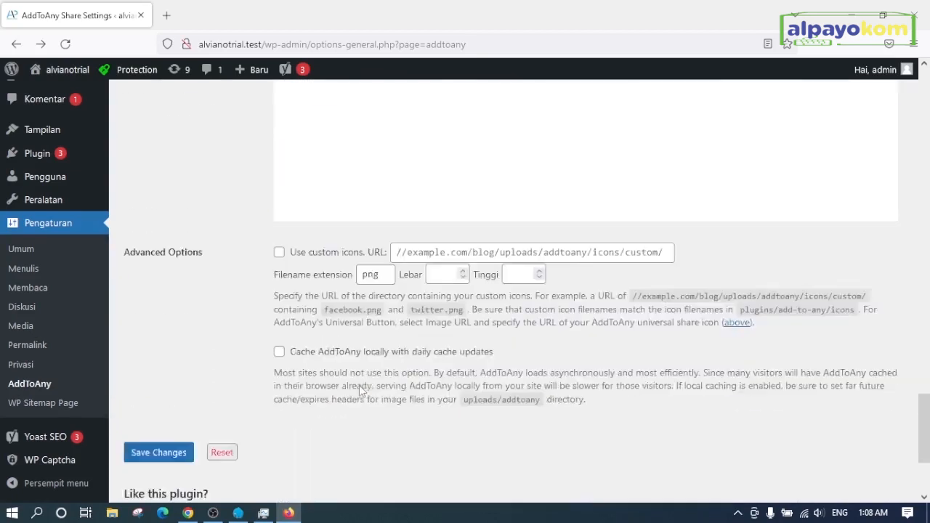
left_click(155, 354)
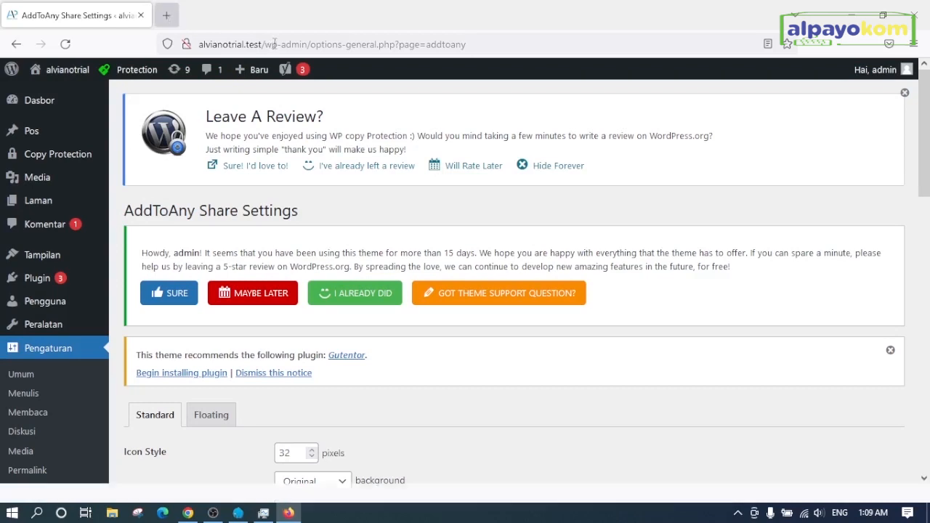
- Open alvianotrial.test in a new tab and check the share buttons under the first post of the Web Development tutorial category
left_click(167, 15)
type("alvianotrial.test/")
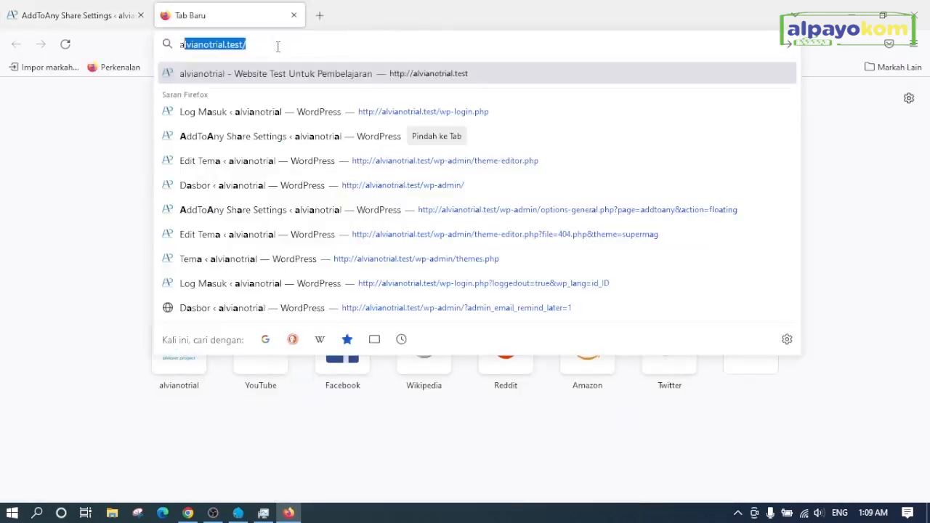
left_click(272, 73)
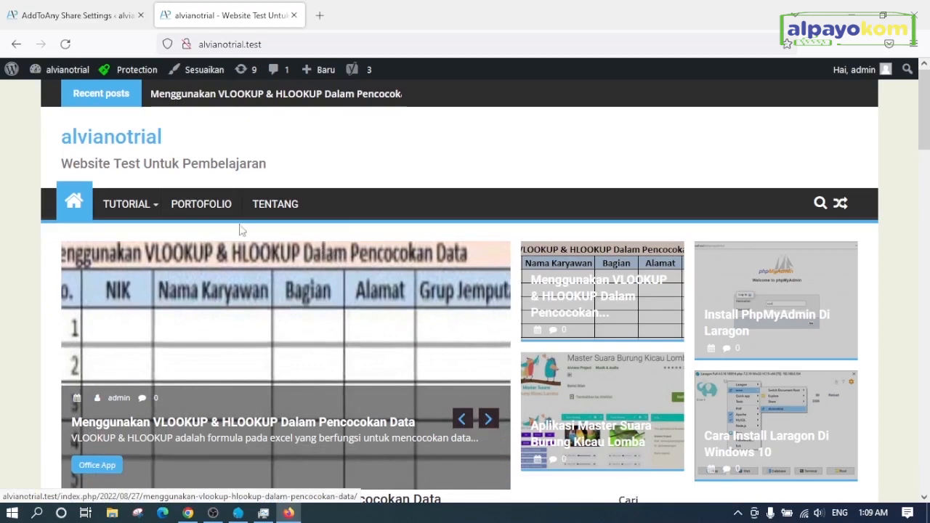
mouse_move(142, 207)
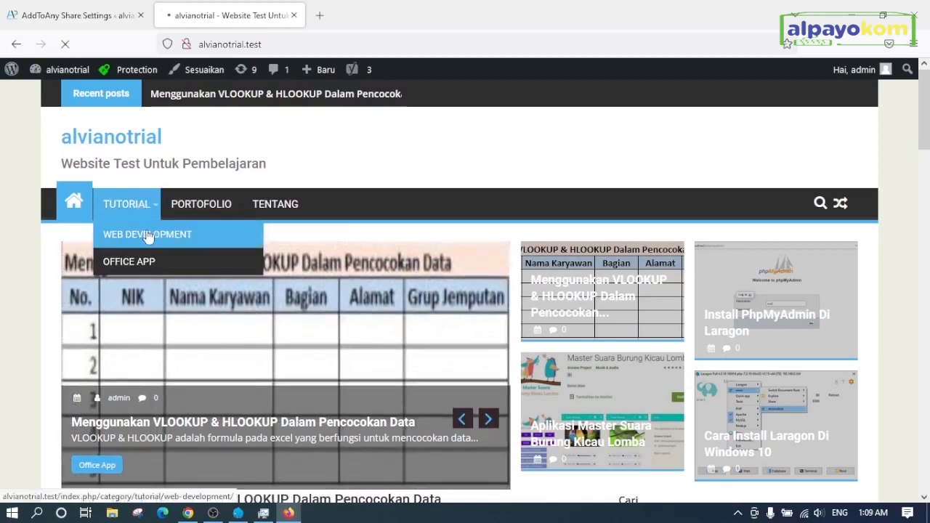
left_click(142, 233)
scroll(358, 288, "down", 4)
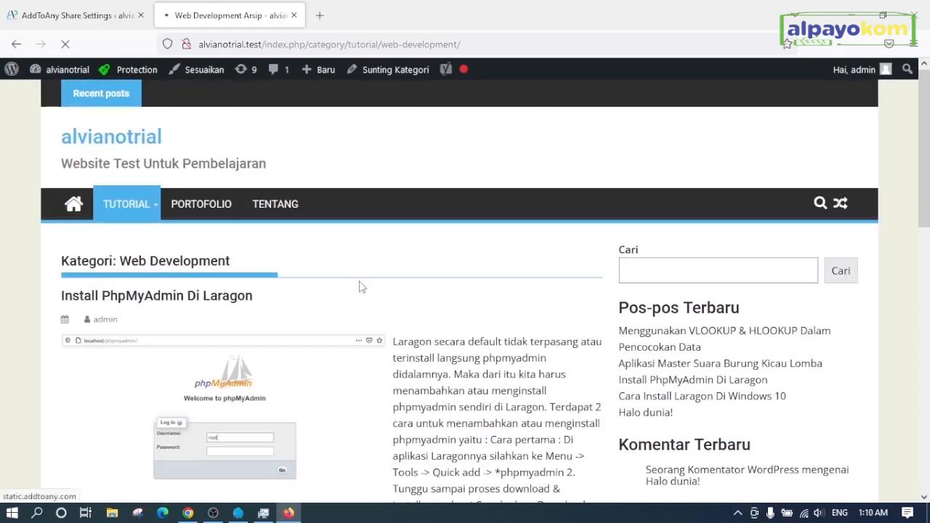
scroll(363, 283, "down", 5)
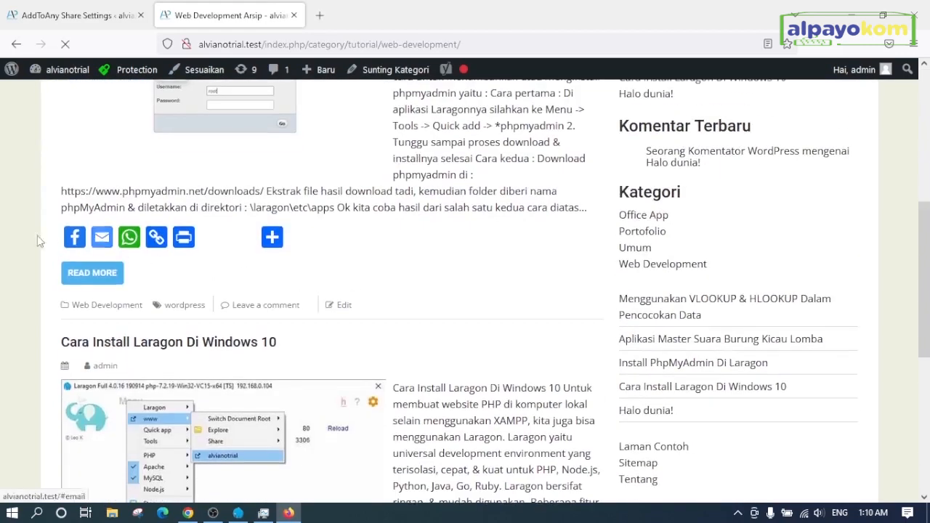
- Open the universal share menu under the Install PhpMyAdmin Di Laragon post, look through all its services and close it
left_click(272, 237)
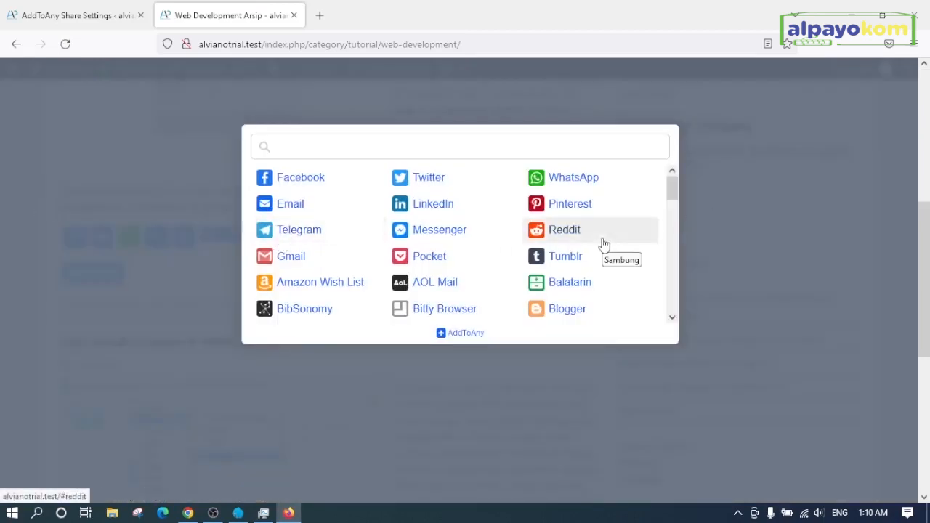
scroll(524, 218, "down", 2)
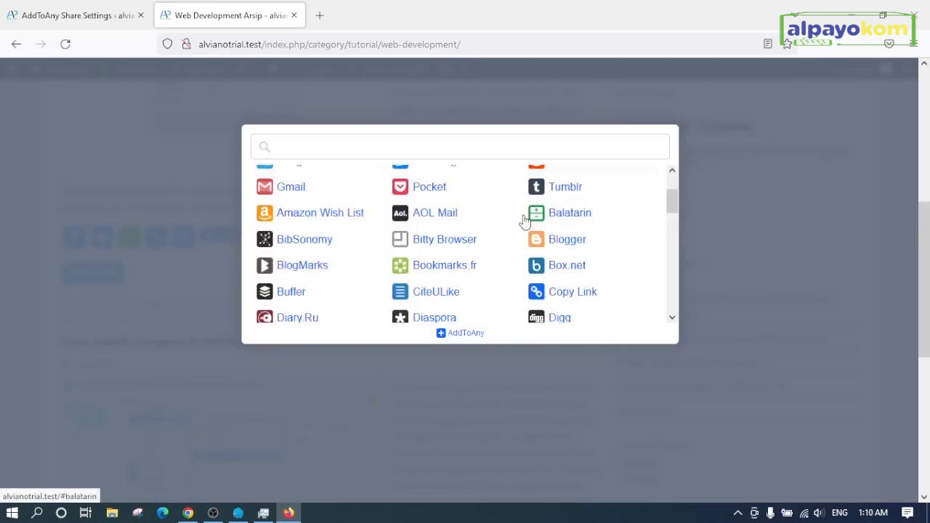
scroll(525, 221, "down", 5)
scroll(527, 222, "down", 3)
scroll(528, 222, "down", 4)
scroll(528, 221, "down", 1)
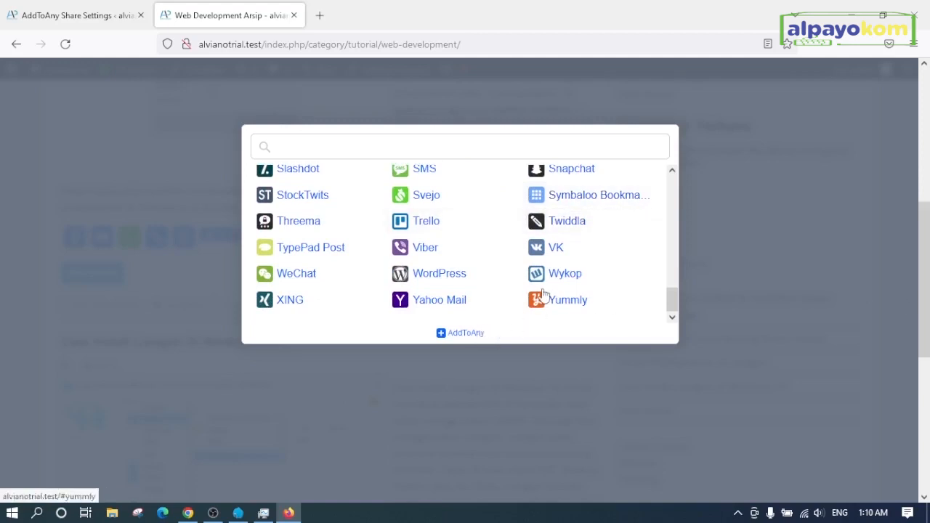
left_click(799, 246)
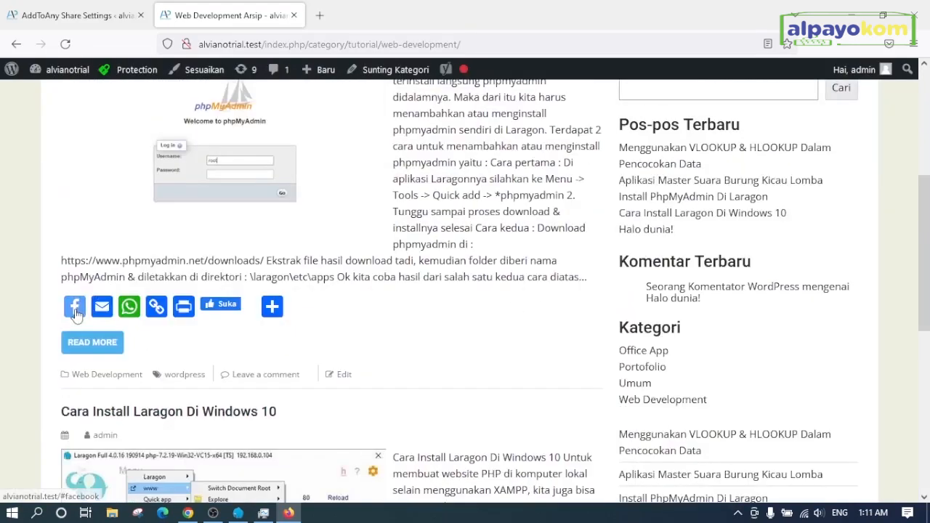
- Test the Facebook share button under the Install PhpMyAdmin Di Laragon post and return to the Web Development category page
left_click(76, 311)
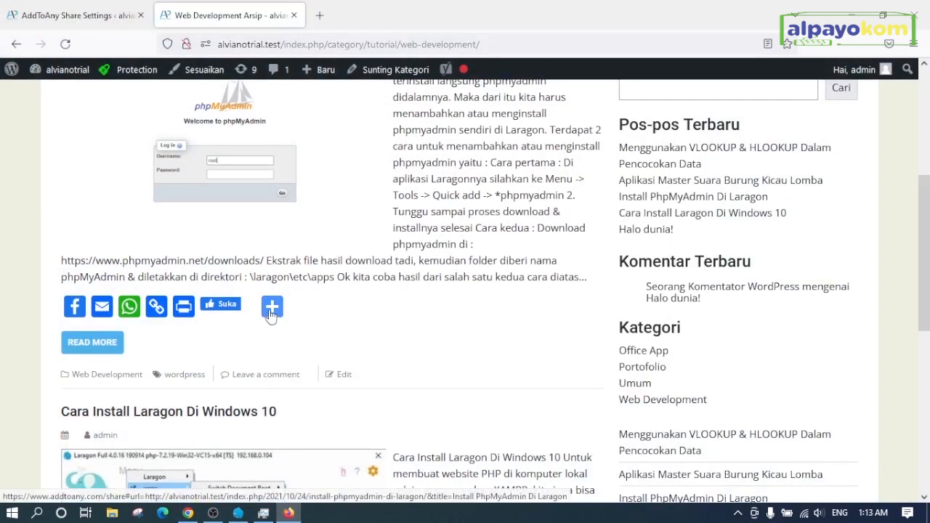
left_click(82, 17)
left_click(226, 15)
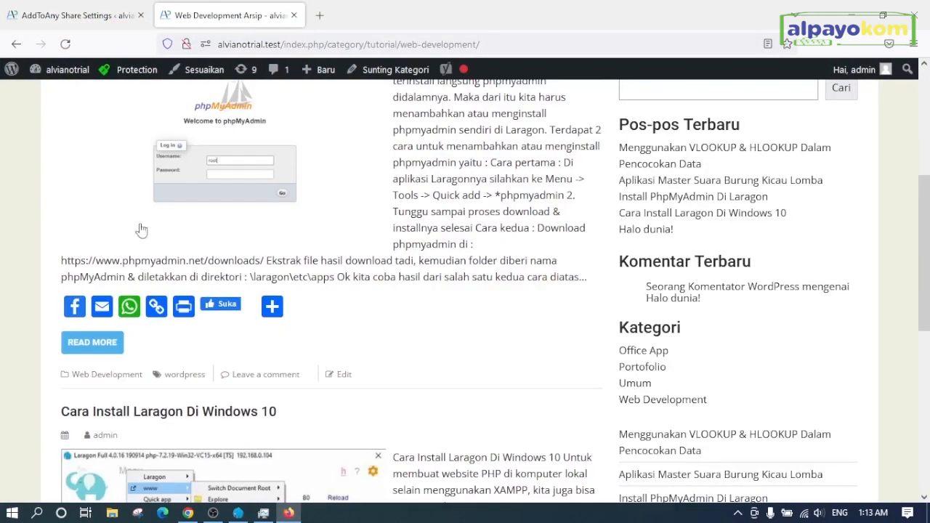
- Test the Email share button of the first post, choose Google as the account type in Mail, and return to the category page
left_click(95, 321)
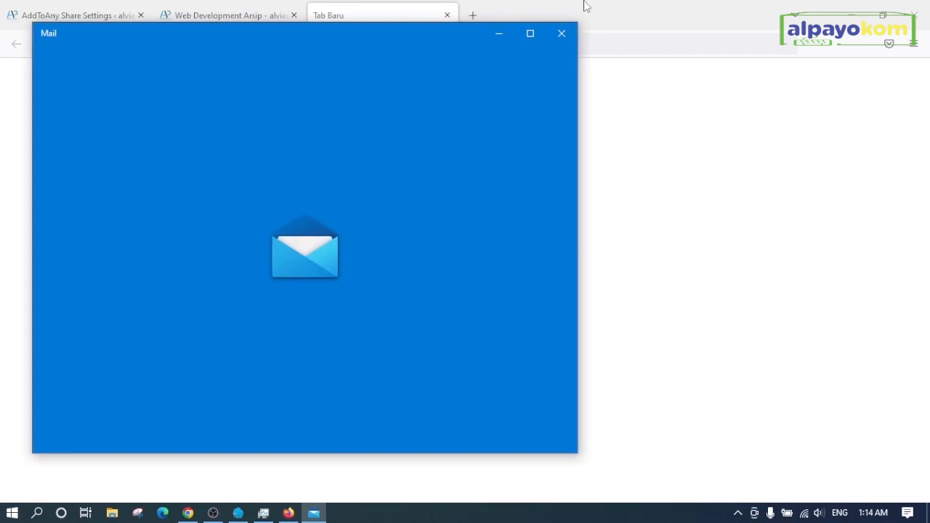
left_click(586, 6)
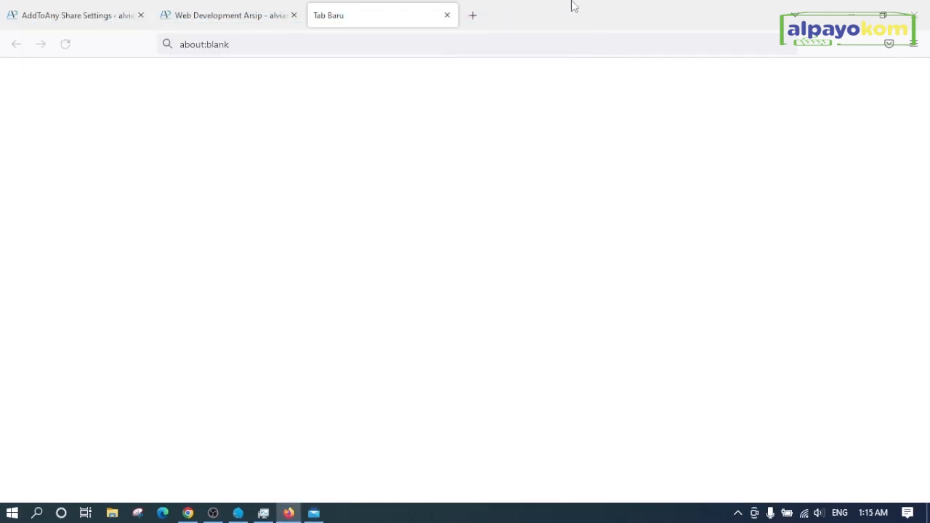
left_click(255, 6)
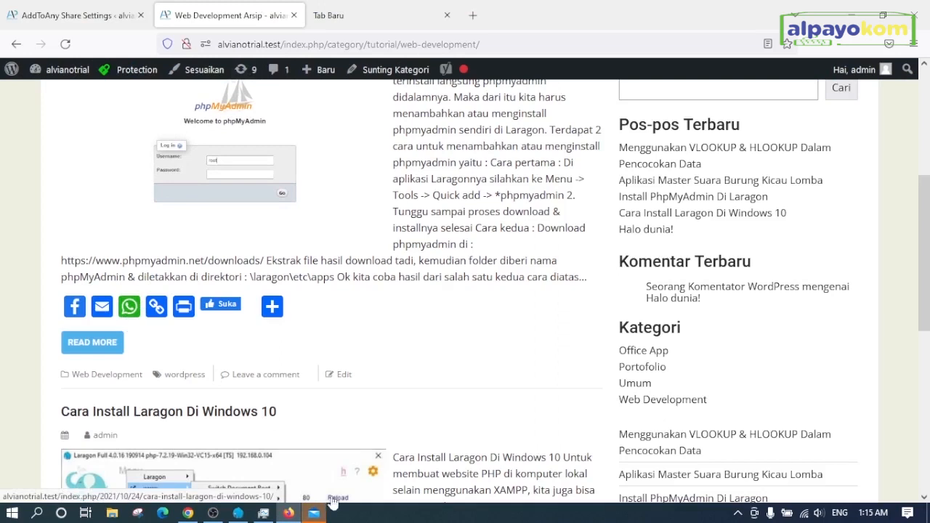
left_click(312, 513)
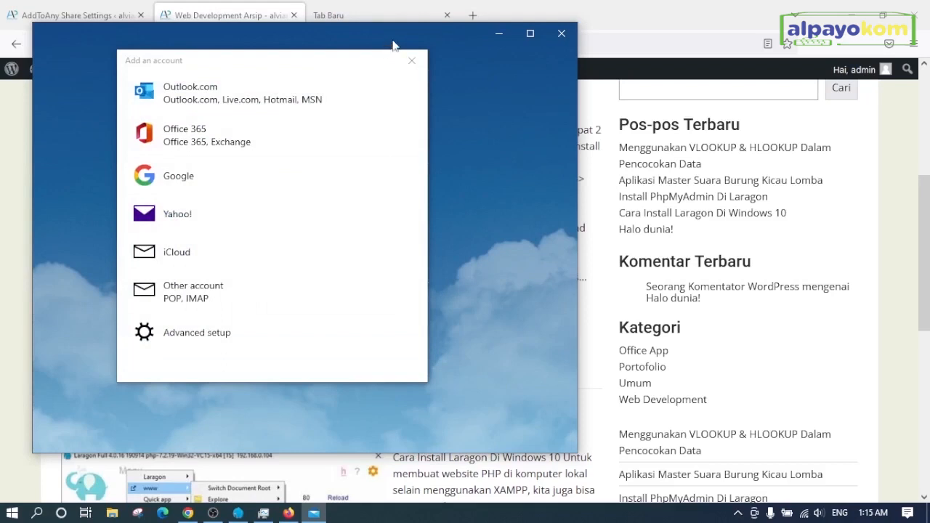
left_click(197, 187)
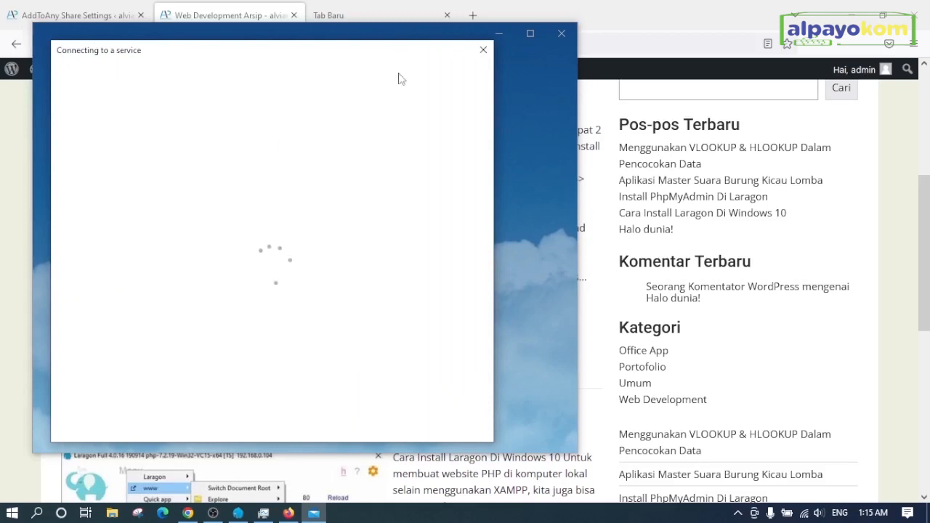
left_click(557, 5)
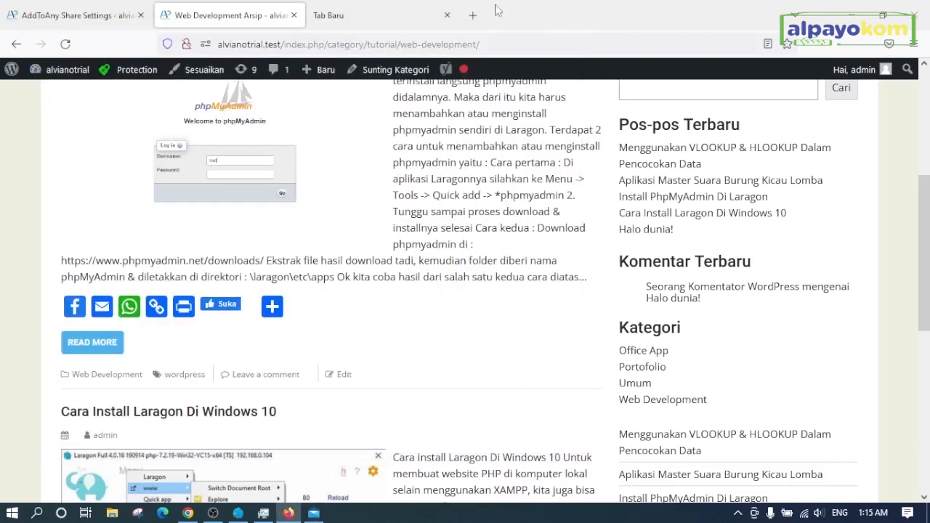
- Test the WhatsApp share button, close its sharing window, and get the post's address with the Copy Link button
left_click(130, 311)
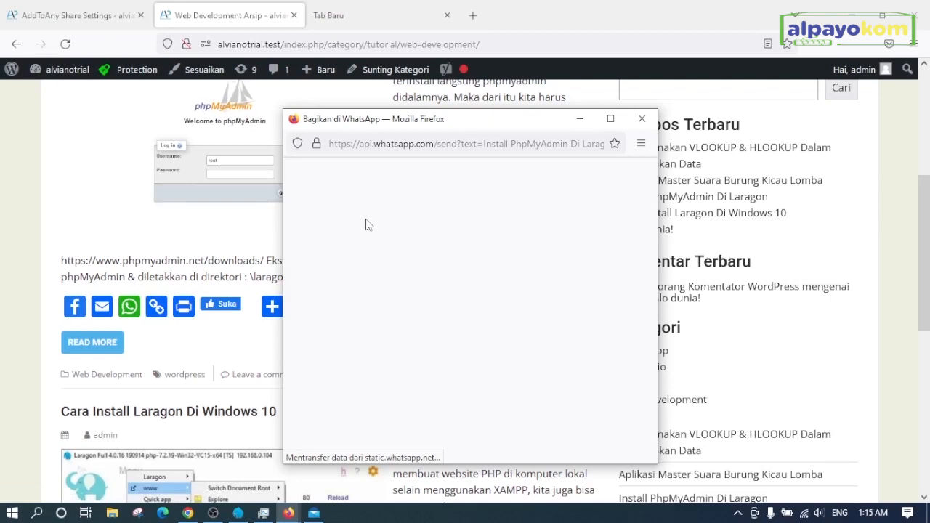
left_click(642, 118)
left_click(157, 311)
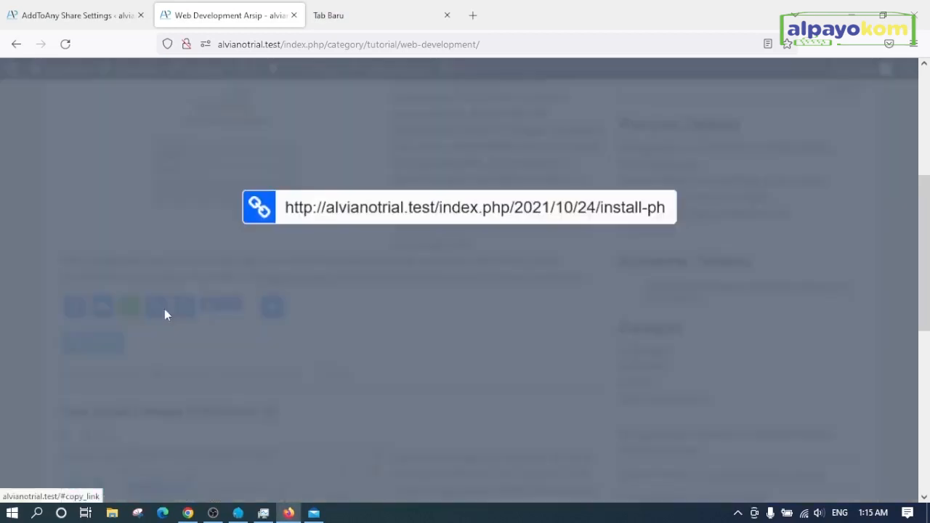
left_click(416, 211)
- Open the copied Install PhpMyAdmin Di Laragon link in a new tab and look through the post
left_click(473, 15)
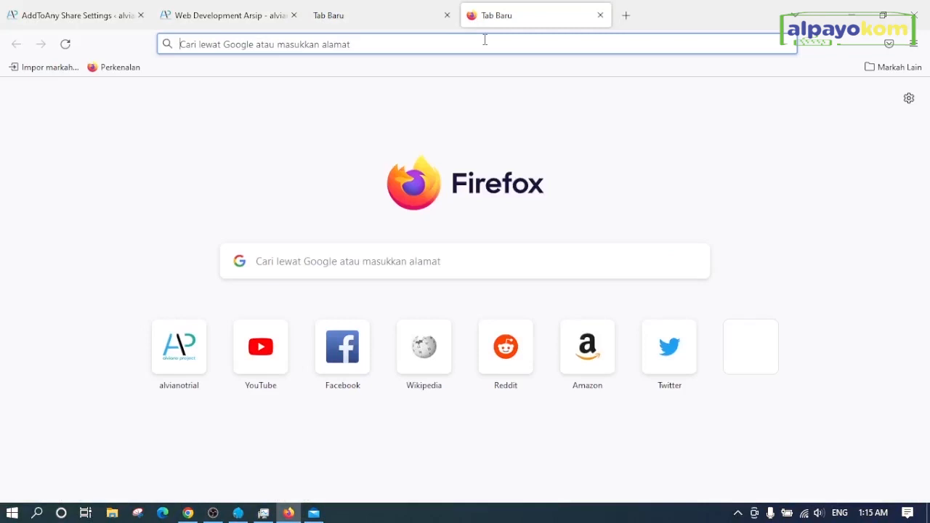
type("http://alvianotrial.test/index.php/2021/10/24/install-phpmyadmin-di-laragon/")
key("Return")
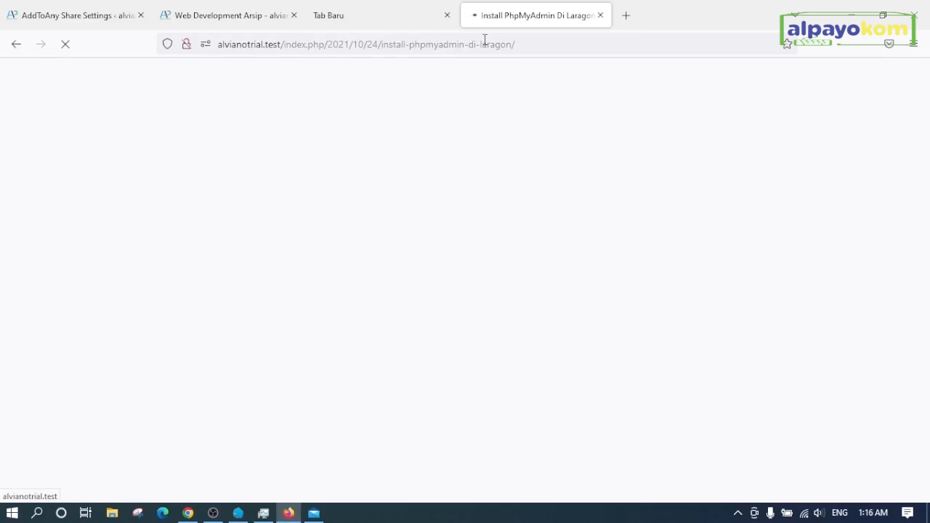
scroll(365, 145, "down", 8)
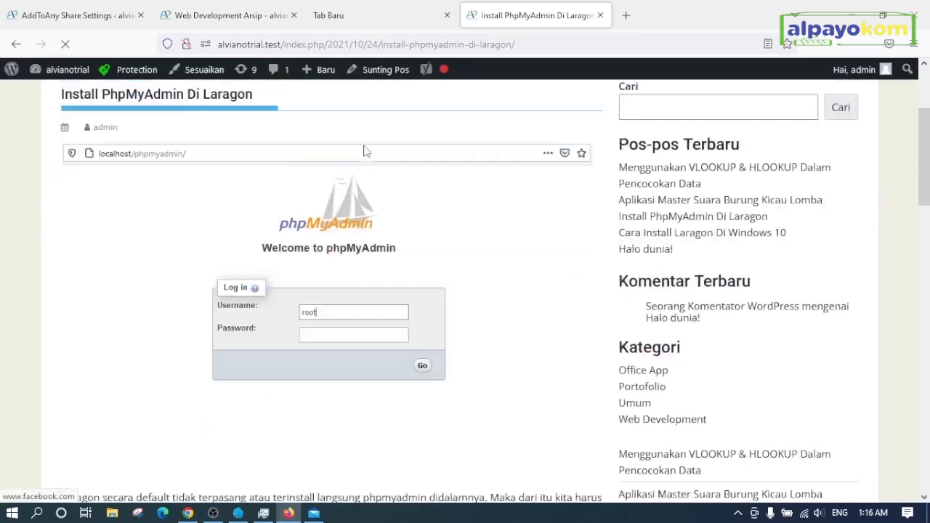
- Close the copied post's page, return to the Web Development category, and try the Facebook Like button under the Install PhpMyAdmin Di Laragon post
scroll(365, 144, "up", 10)
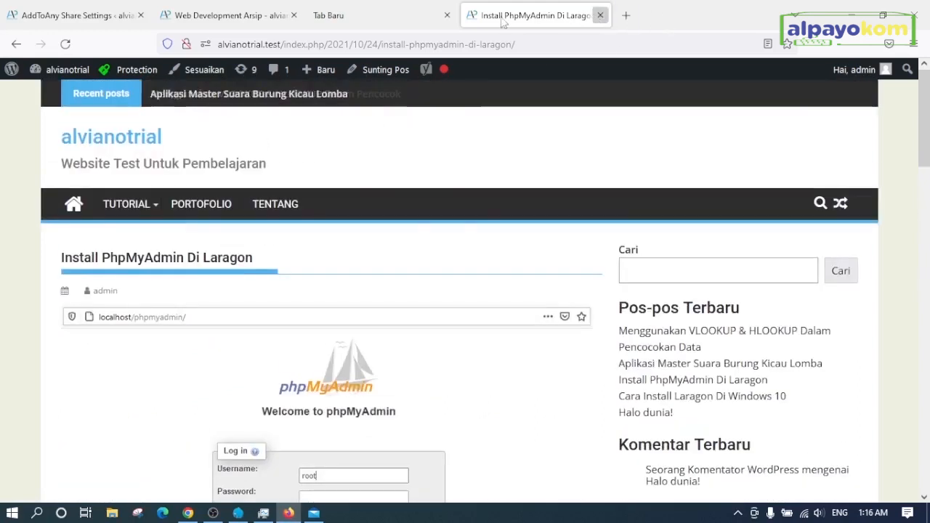
left_click(601, 15)
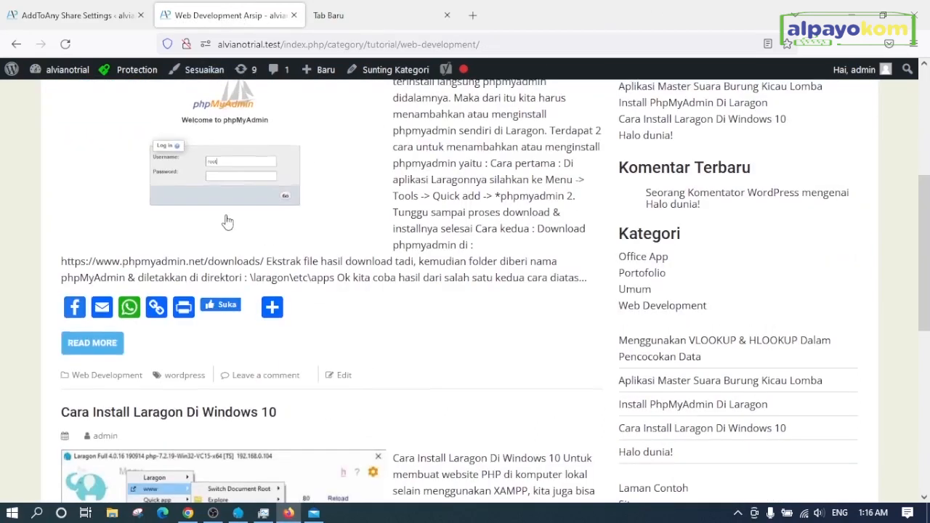
scroll(227, 219, "up", 4)
scroll(245, 212, "down", 4)
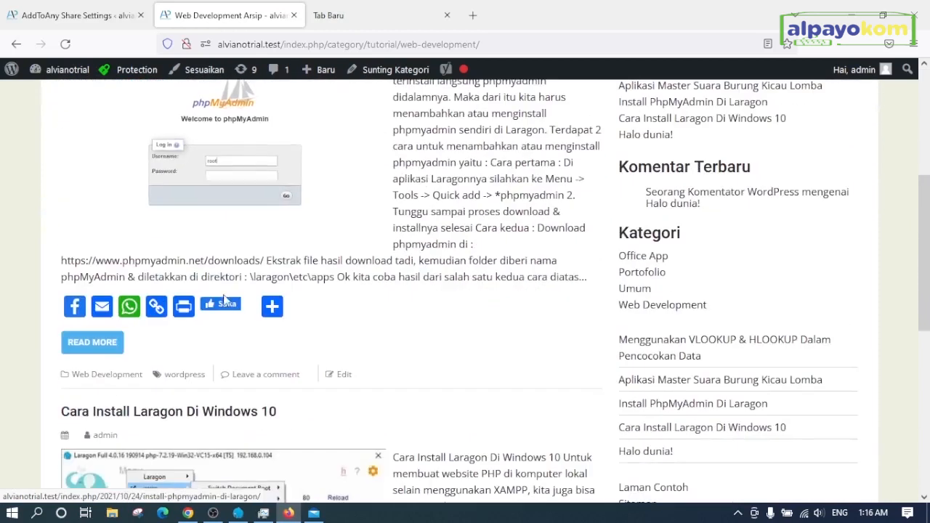
left_click(223, 311)
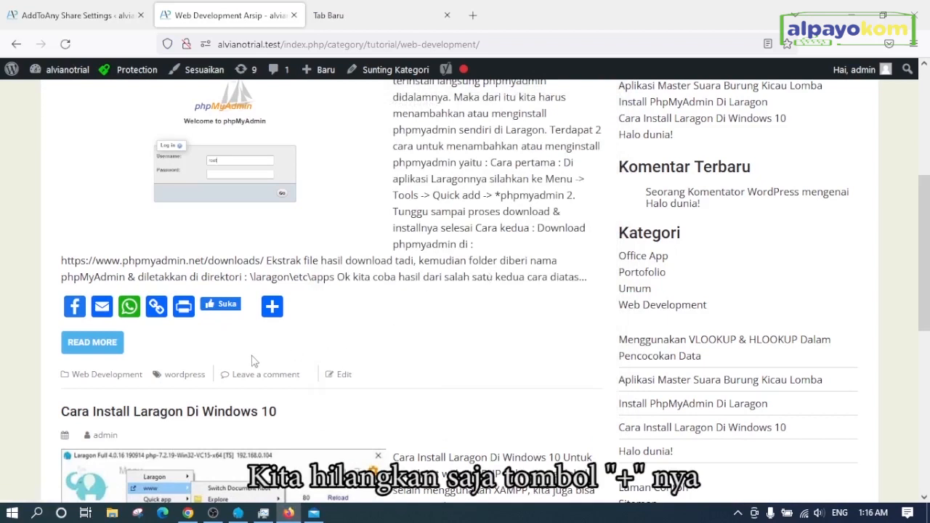
- Open the full Install PhpMyAdmin Di Laragon post from the category page and examine the share buttons below its text
scroll(254, 361, "down", 2)
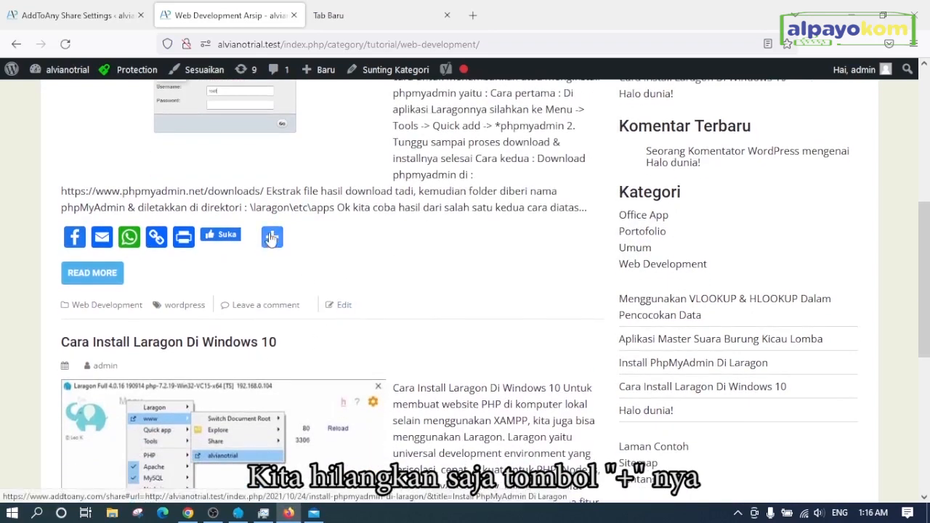
left_click(105, 274)
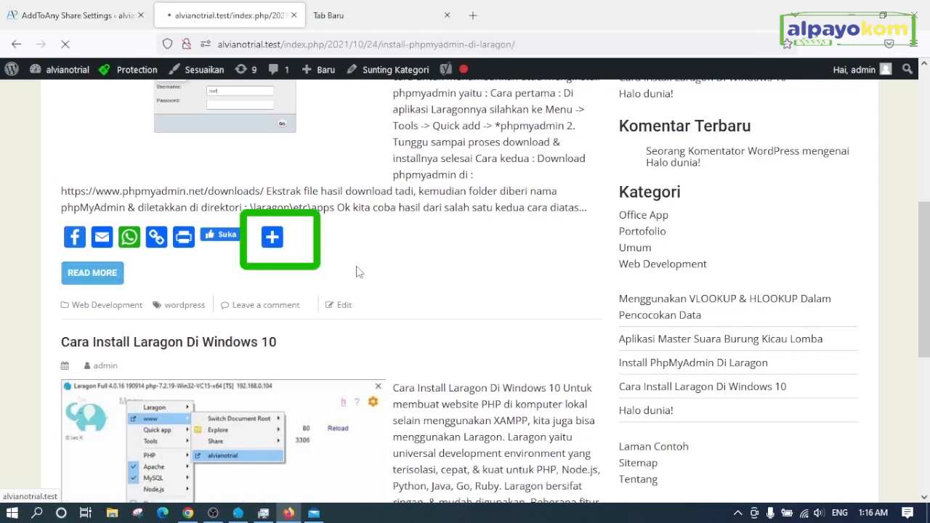
scroll(354, 270, "down", 4)
scroll(354, 271, "down", 10)
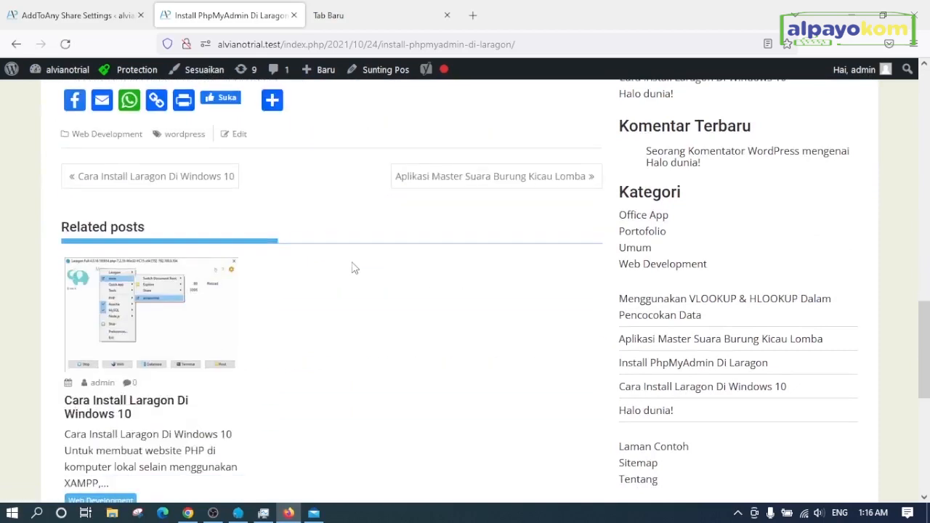
scroll(354, 270, "up", 2)
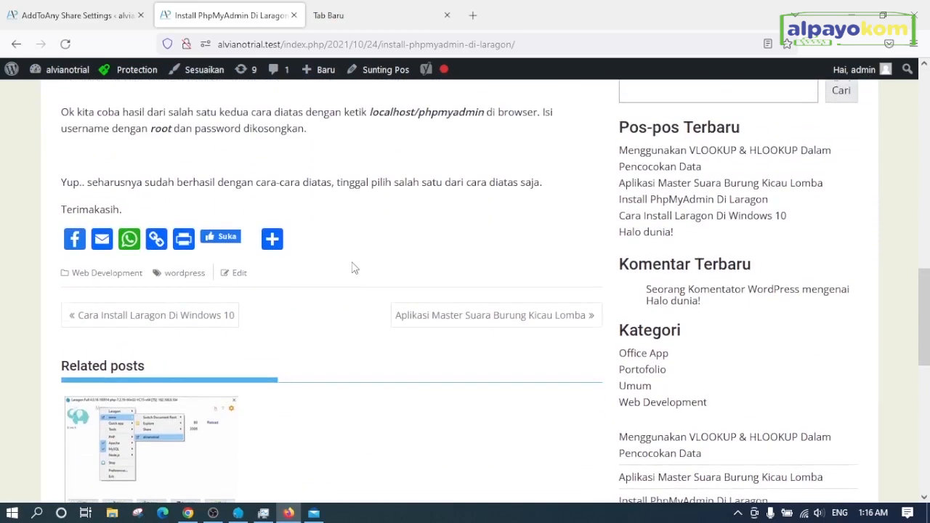
- In the AddToAny settings, set the Universal Button to Tak ada and confirm disabling universal sharing
left_click(82, 14)
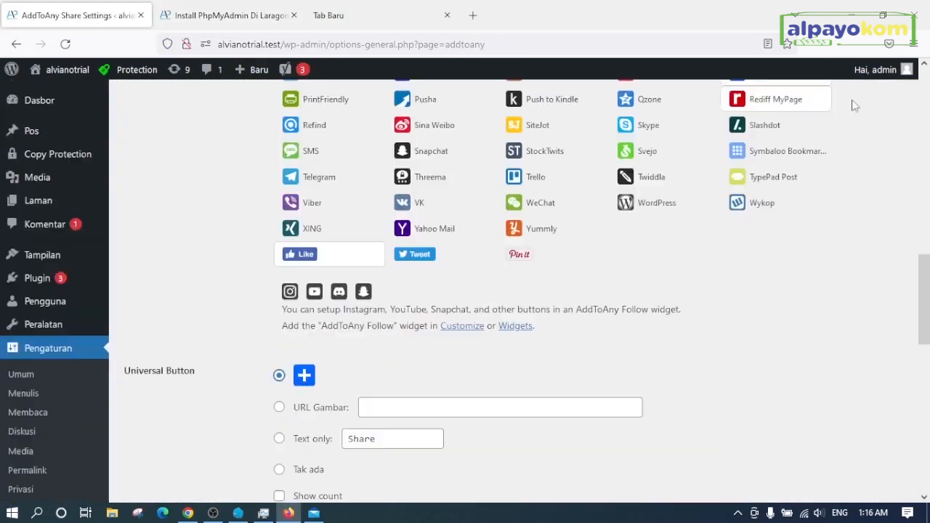
scroll(480, 341, "down", 3)
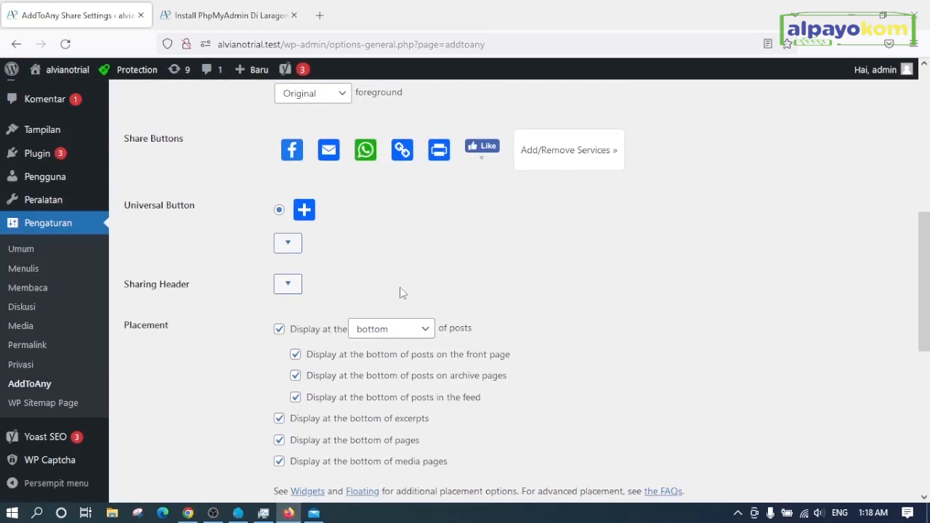
left_click(298, 250)
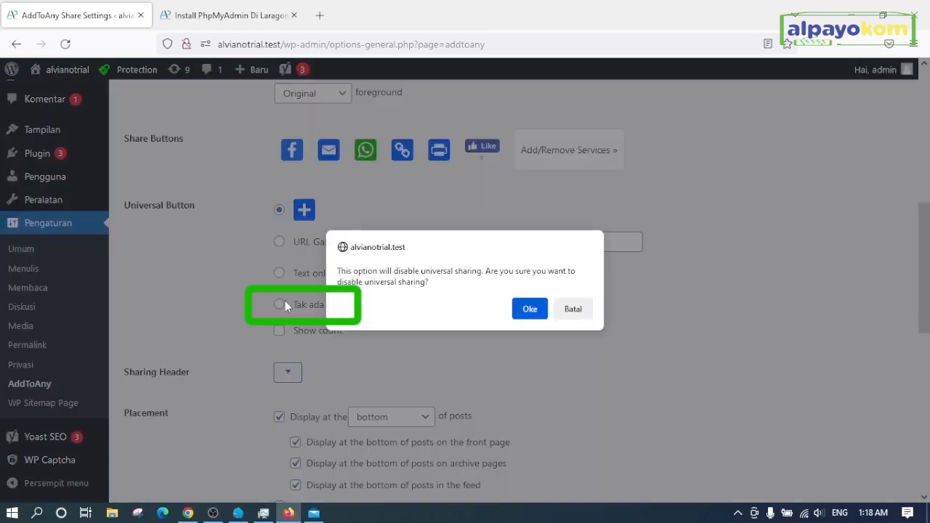
left_click(285, 304)
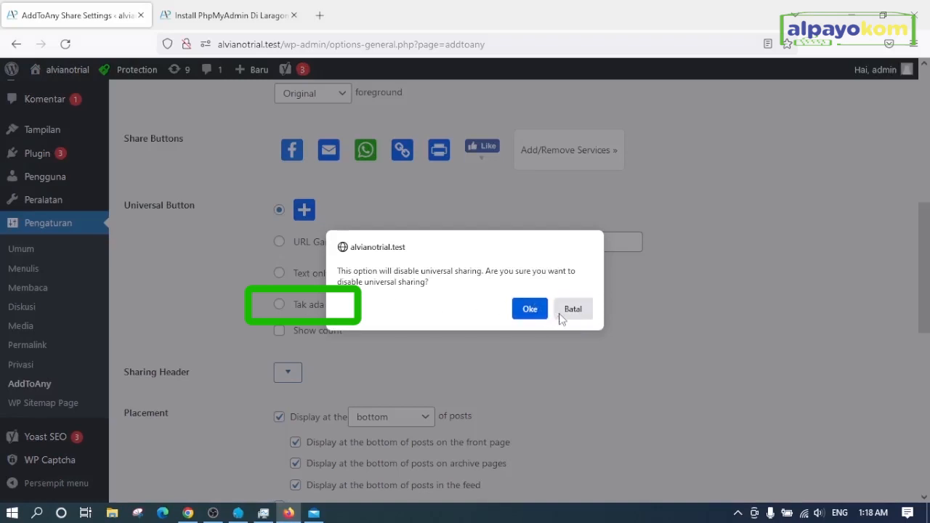
left_click(529, 310)
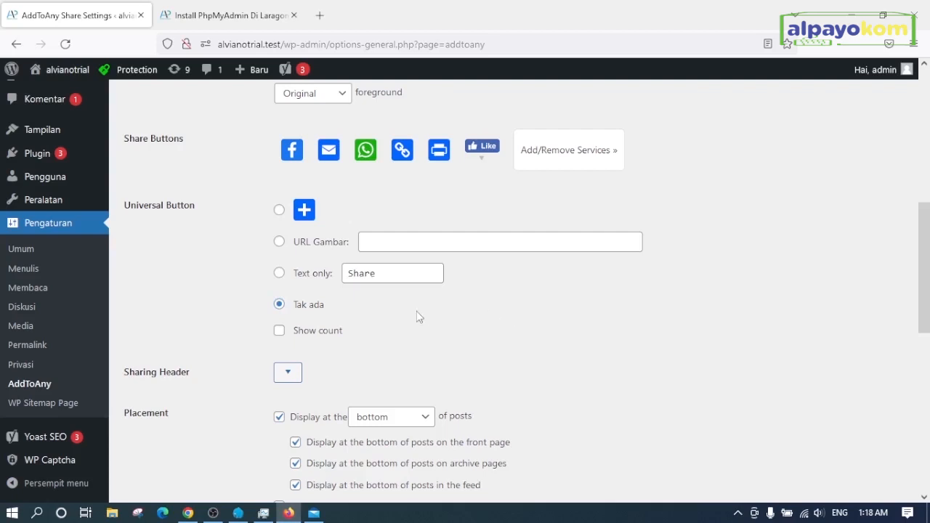
- Expand the Menu Options and Additional JavaScript sections, then save the AddToAny settings
scroll(714, 243, "down", 5)
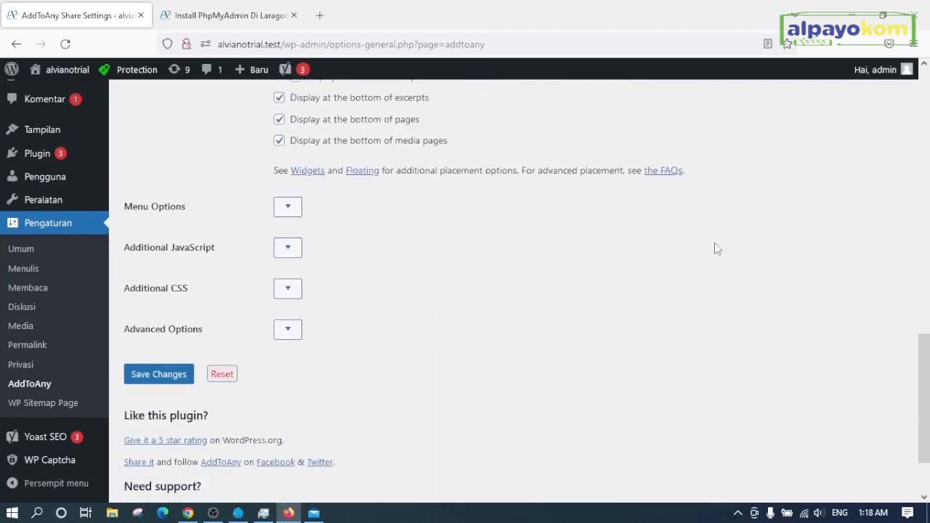
left_click(287, 206)
left_click(291, 250)
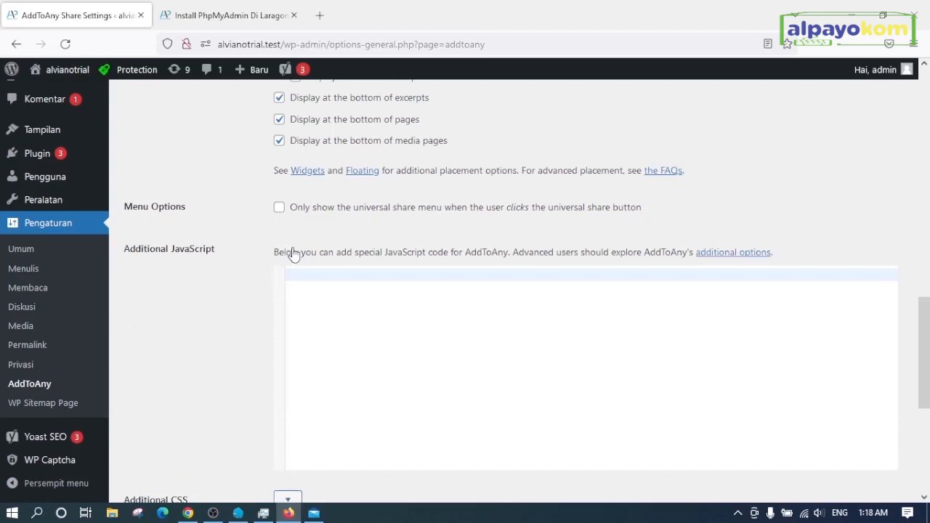
scroll(296, 273, "down", 4)
left_click(158, 309)
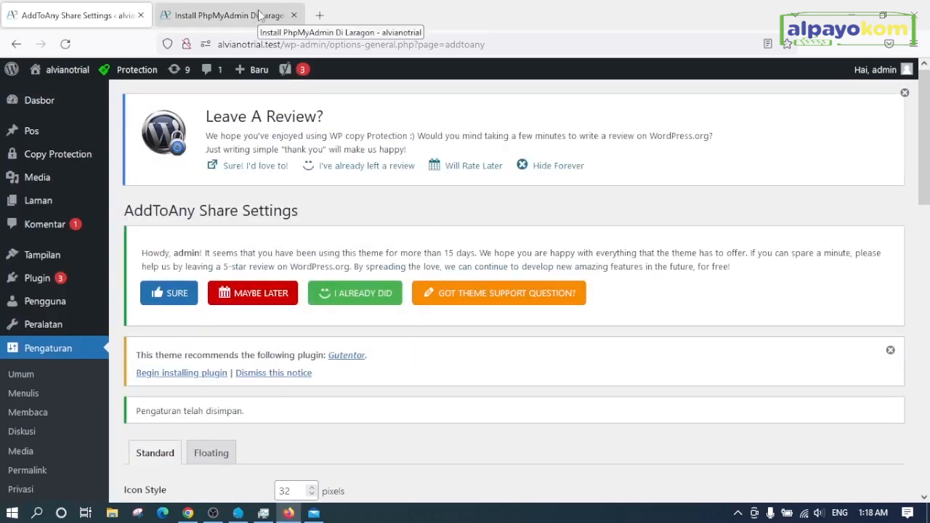
- Reload the Install PhpMyAdmin Di Laragon post and check the row of share buttons below its text
left_click(260, 16)
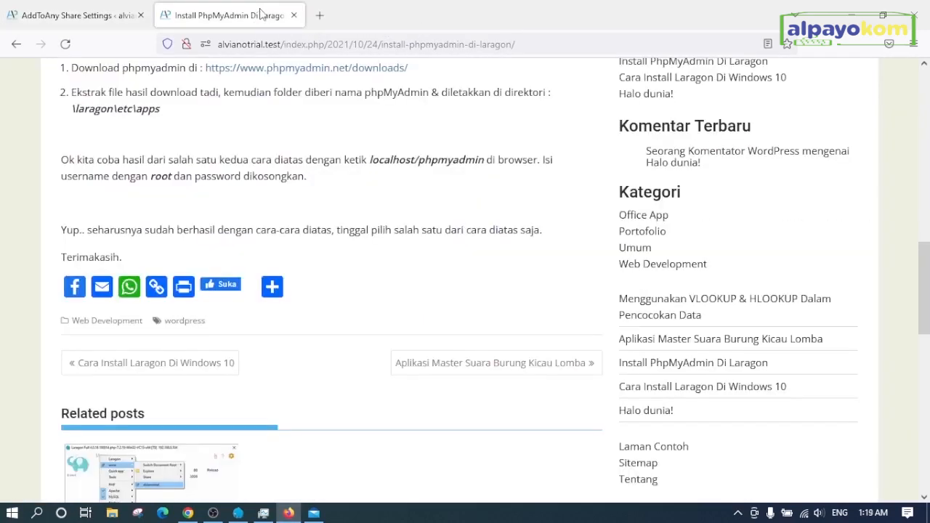
scroll(399, 138, "up", 2)
left_click(405, 44)
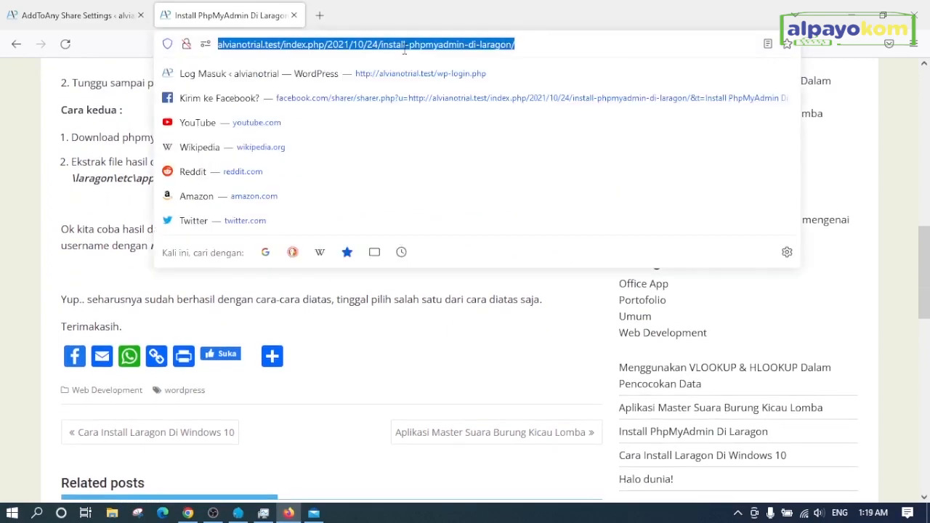
key("Return")
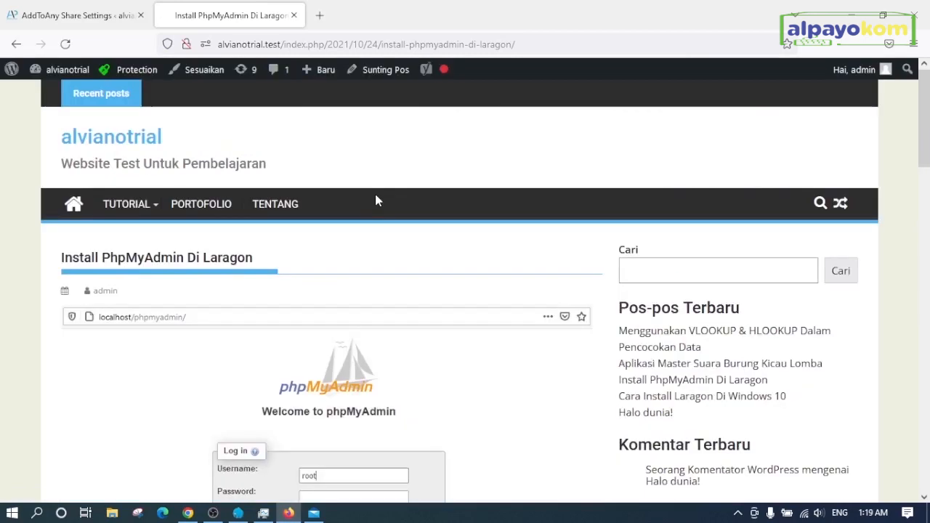
scroll(373, 189, "down", 7)
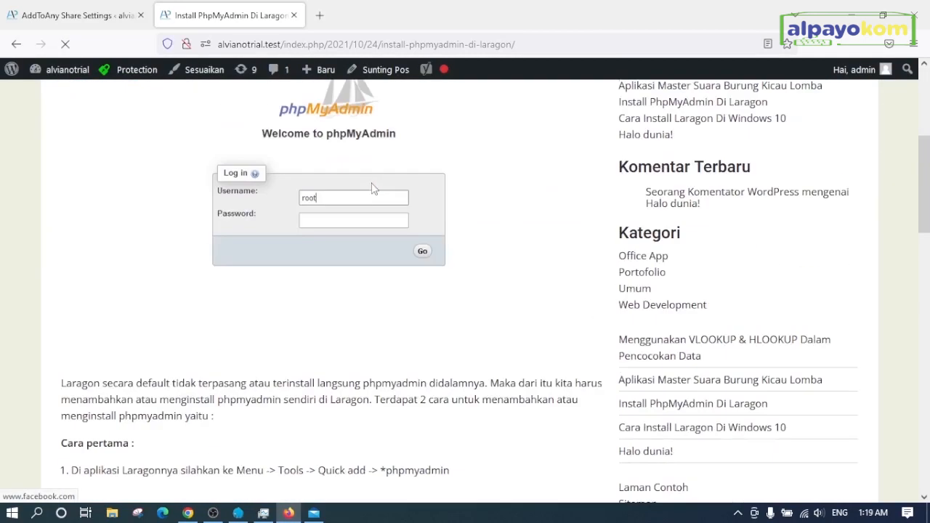
scroll(373, 186, "down", 4)
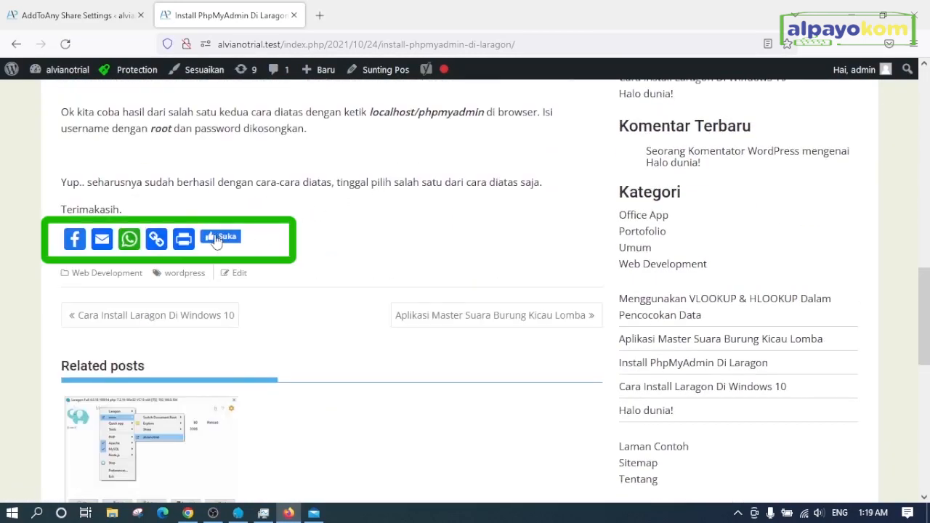
- Return to the AddToAny settings page and log out of the WordPress admin account
left_click(78, 17)
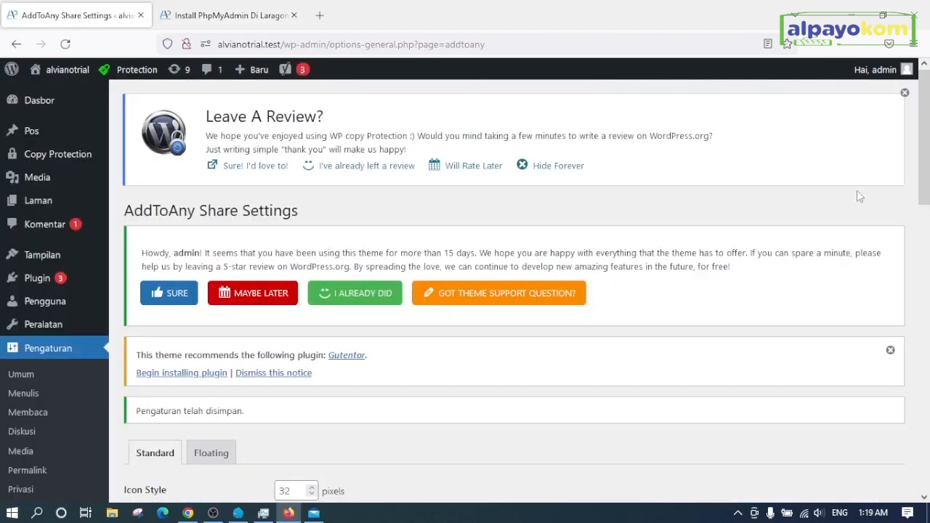
mouse_move(876, 69)
left_click(821, 138)
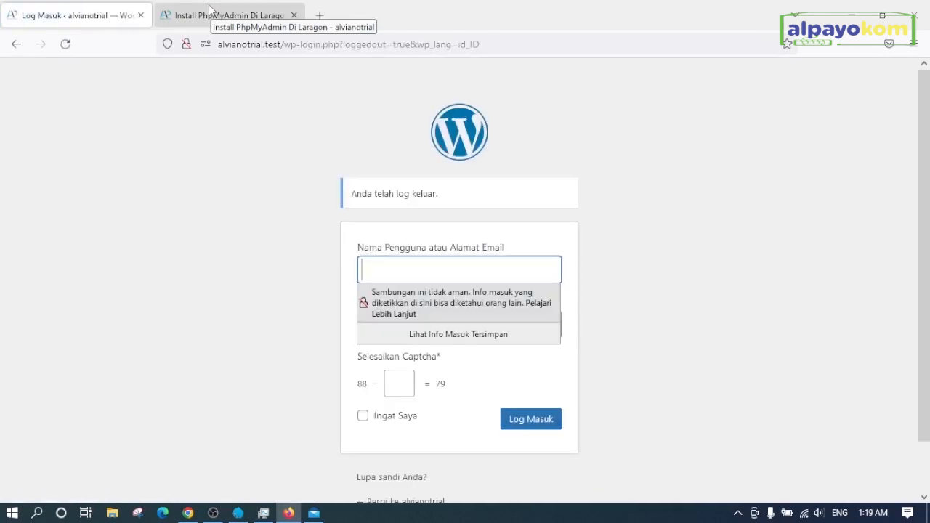
- Reload the Install PhpMyAdmin Di Laragon post as a logged-out visitor and like it with the Facebook Like button
left_click(210, 10)
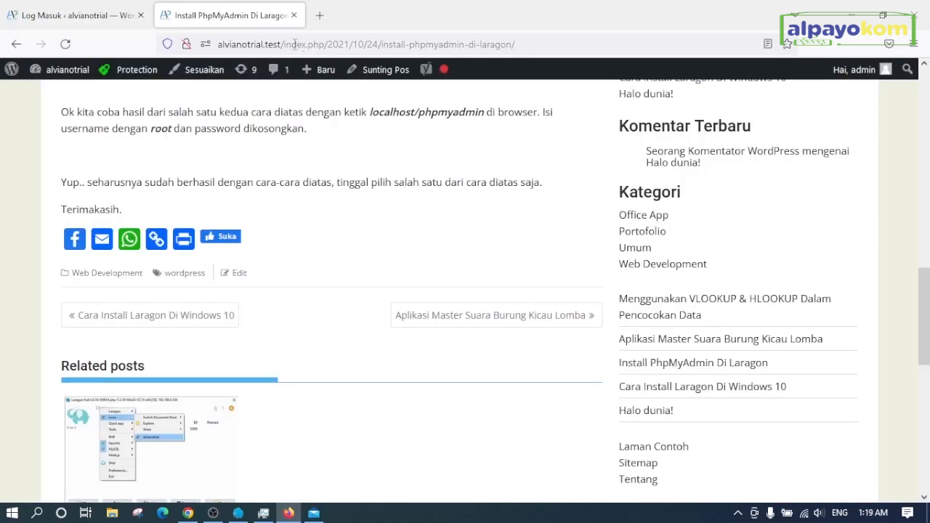
left_click(293, 44)
key("Return")
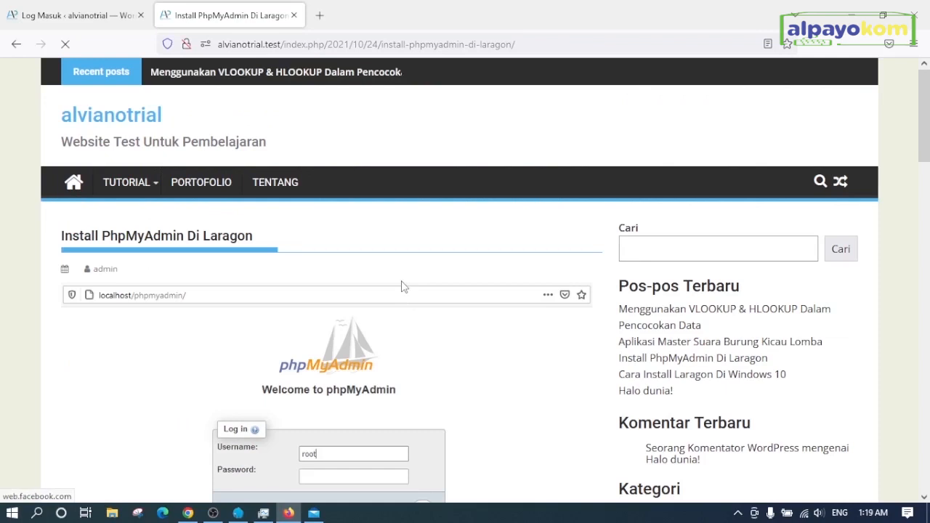
scroll(402, 286, "down", 10)
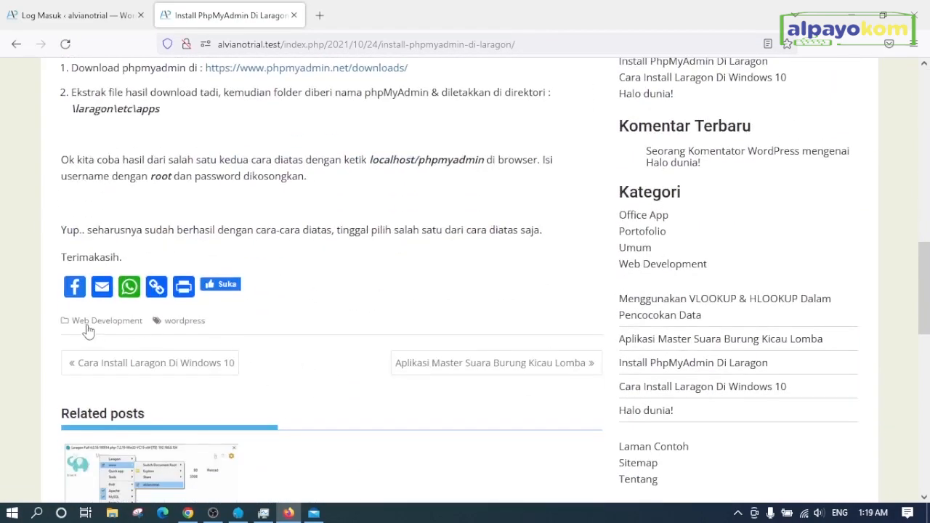
left_click(212, 289)
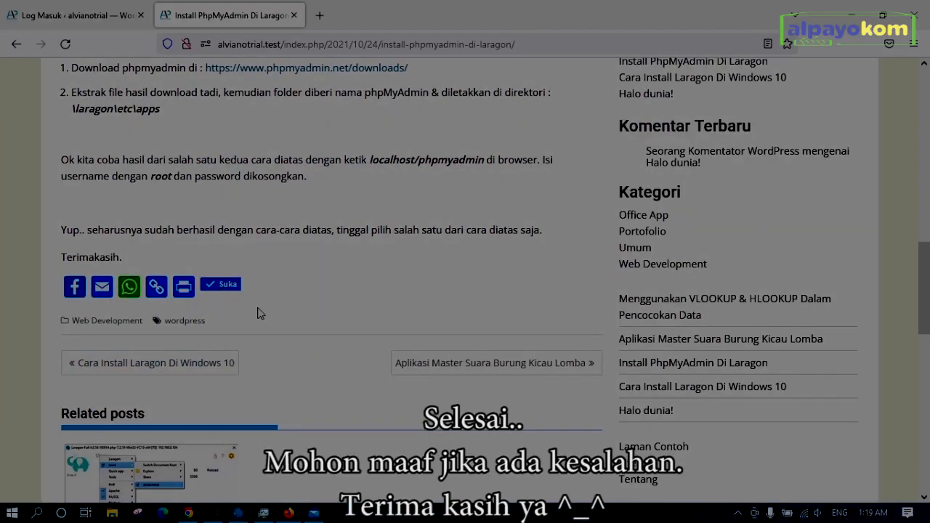
scroll(350, 306, "down", 6)
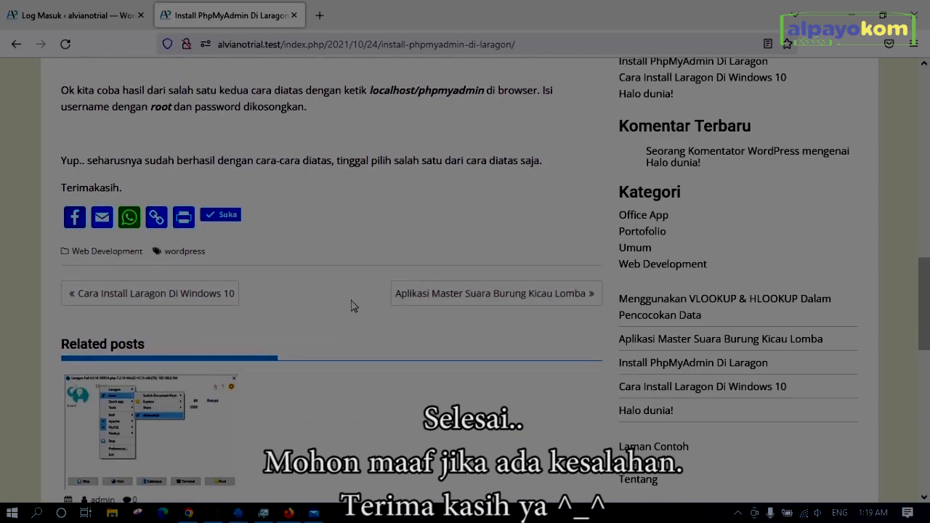